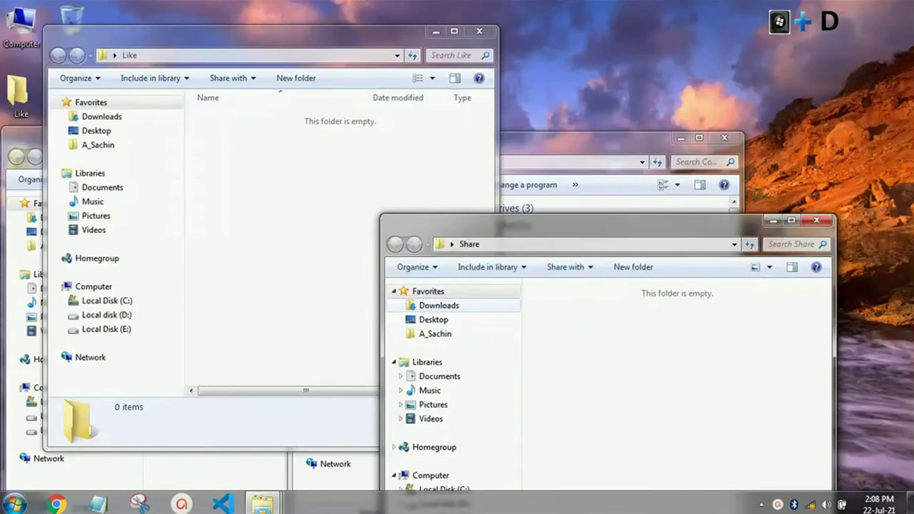
Step: Show the desktop, open a new Computer window, and clear it from view to return to the desktop
key(super+d)
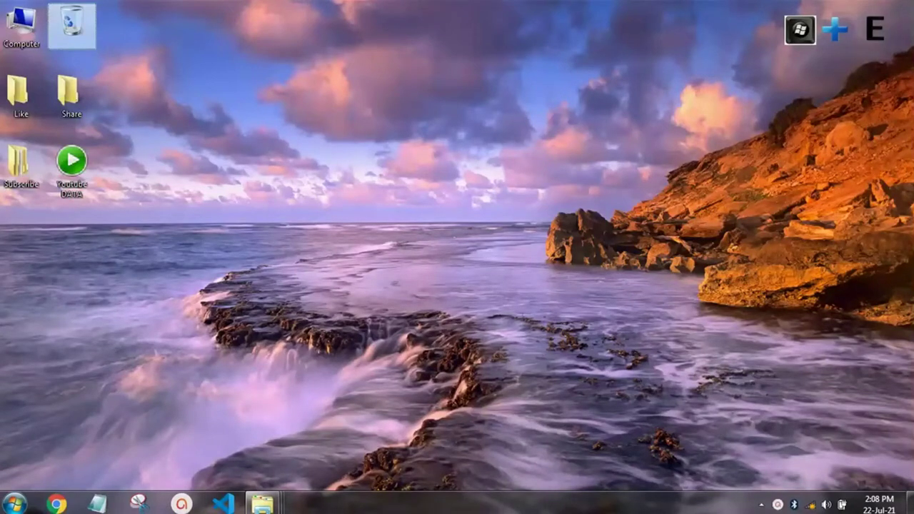
key(super+e)
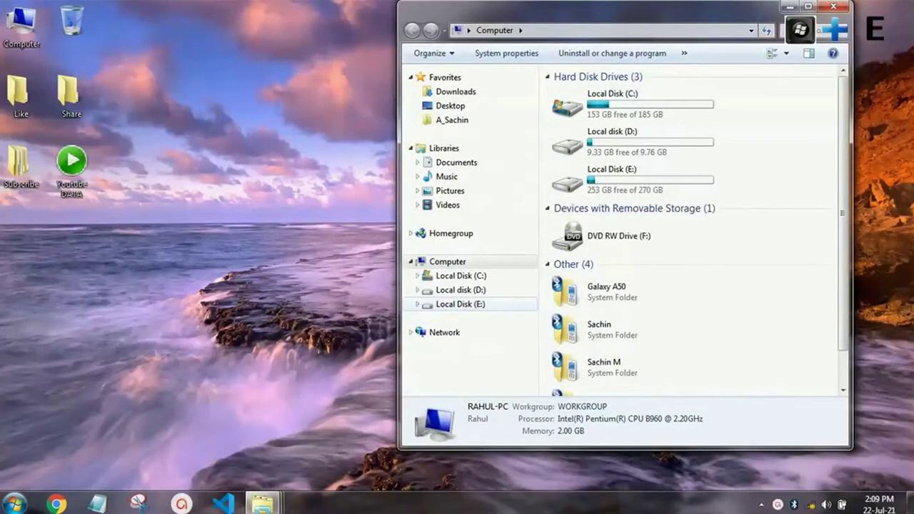
key(alt+F4)
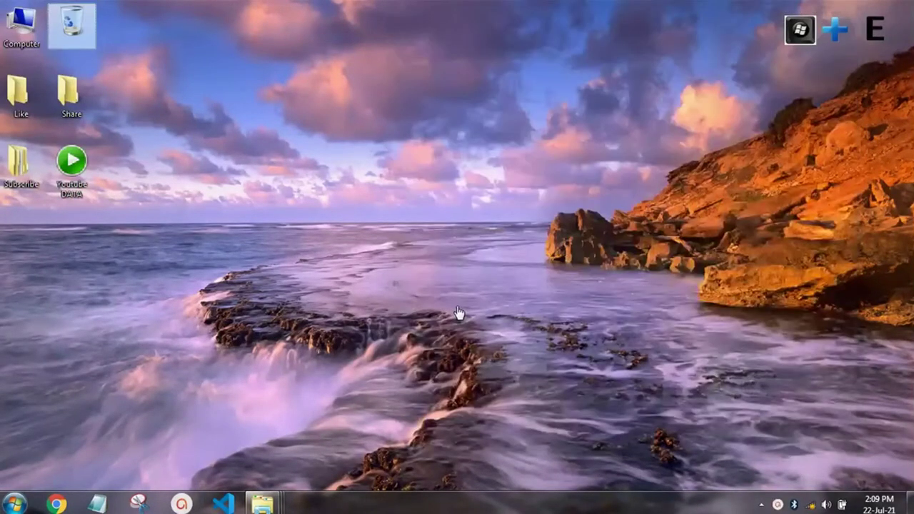
Step: Open a maximized Computer window and a file search window, and return to the desktop
key(super+f)
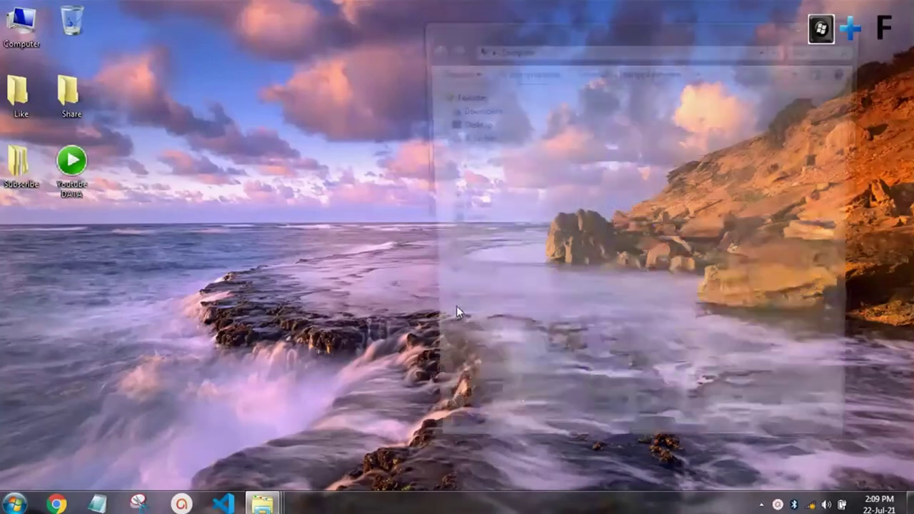
key(super+Up)
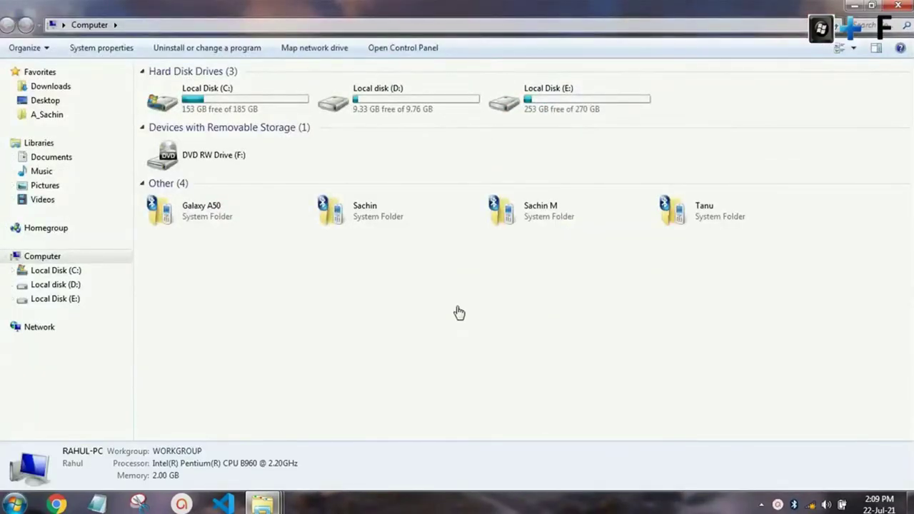
key(super+f)
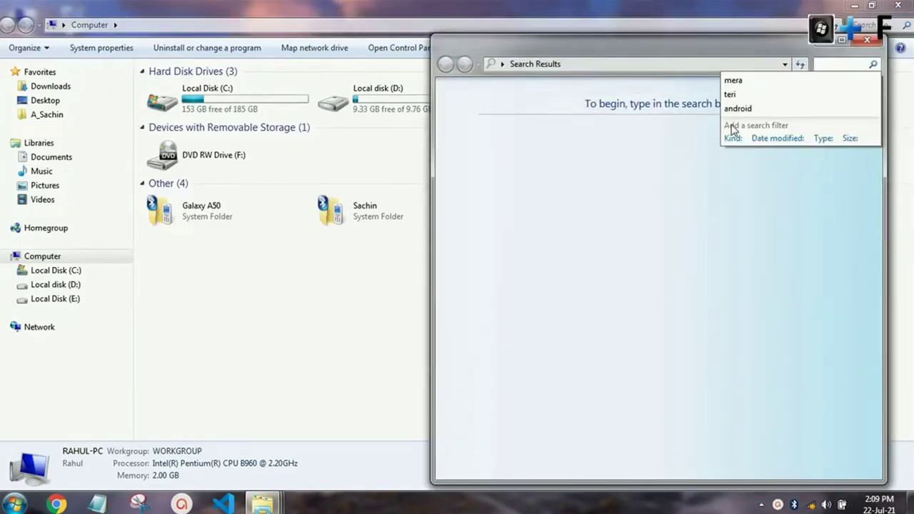
key(super+d)
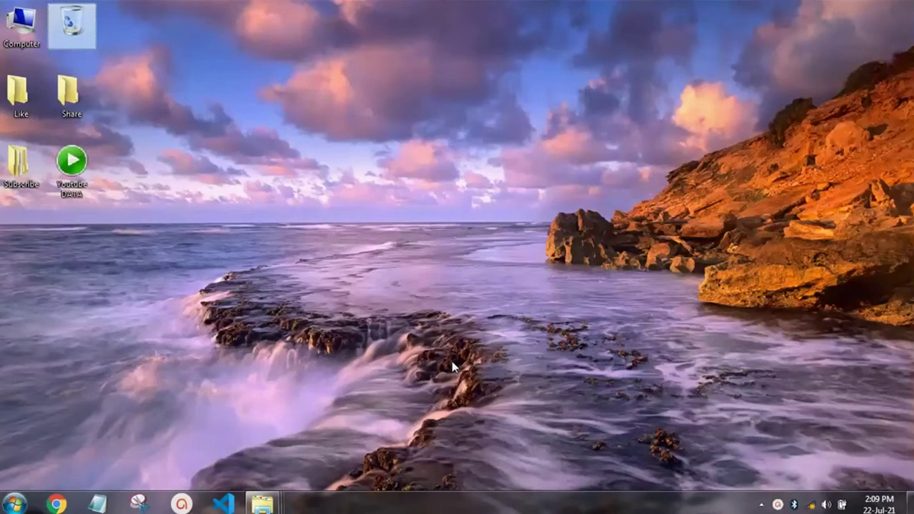
Step: Open the Shut Down Windows dialog, view its list of available actions, and cancel it
key(super+l)
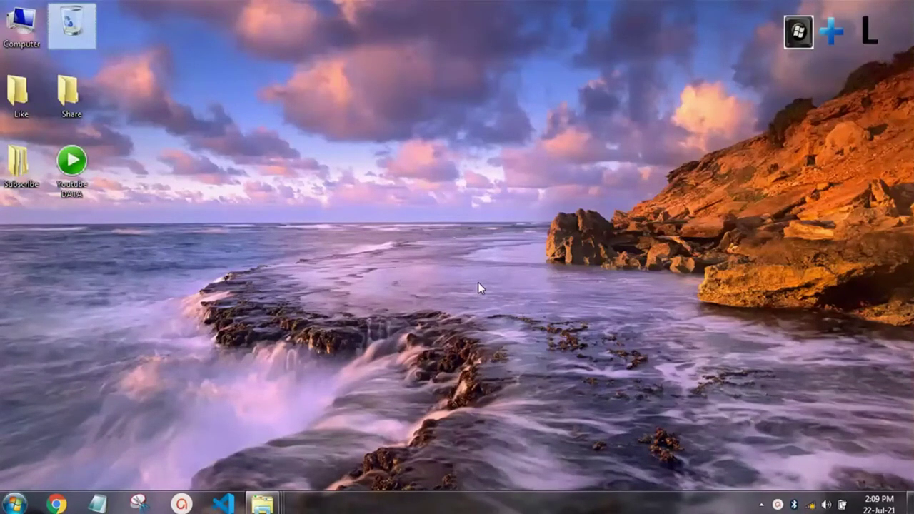
key(alt+F4)
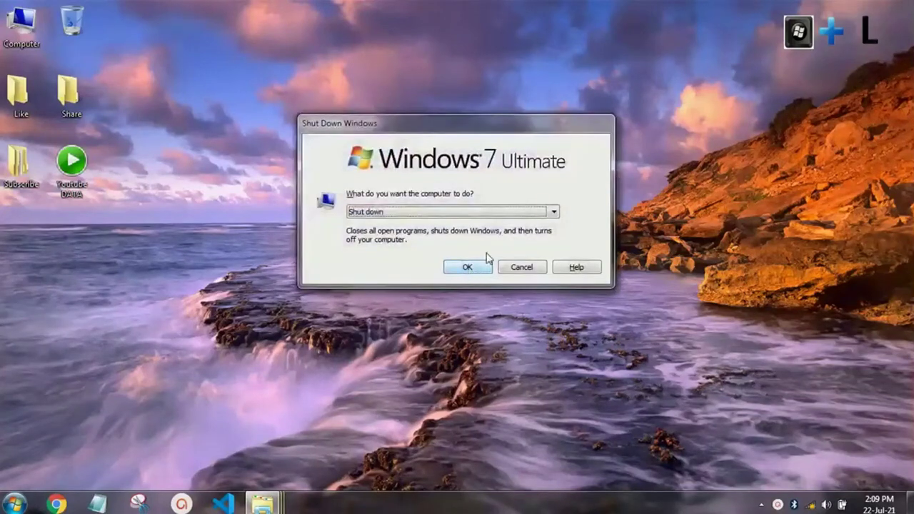
click(554, 212)
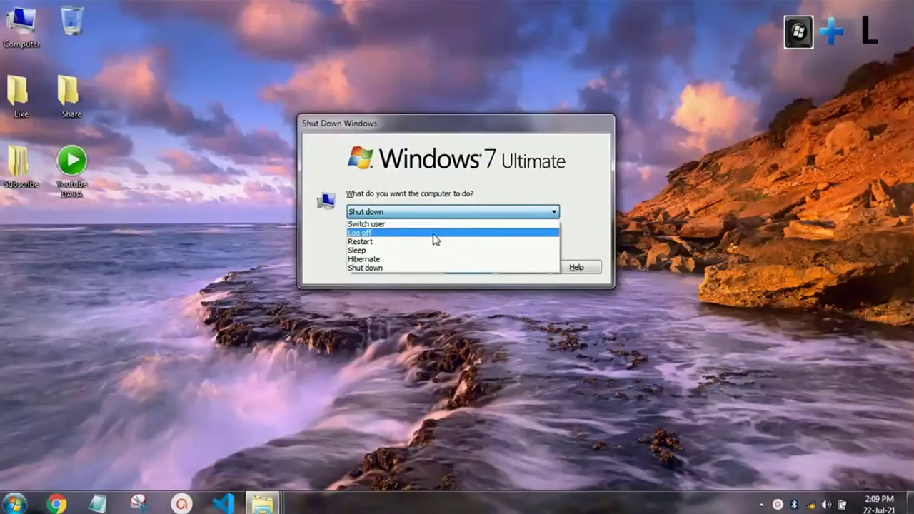
click(585, 156)
click(525, 272)
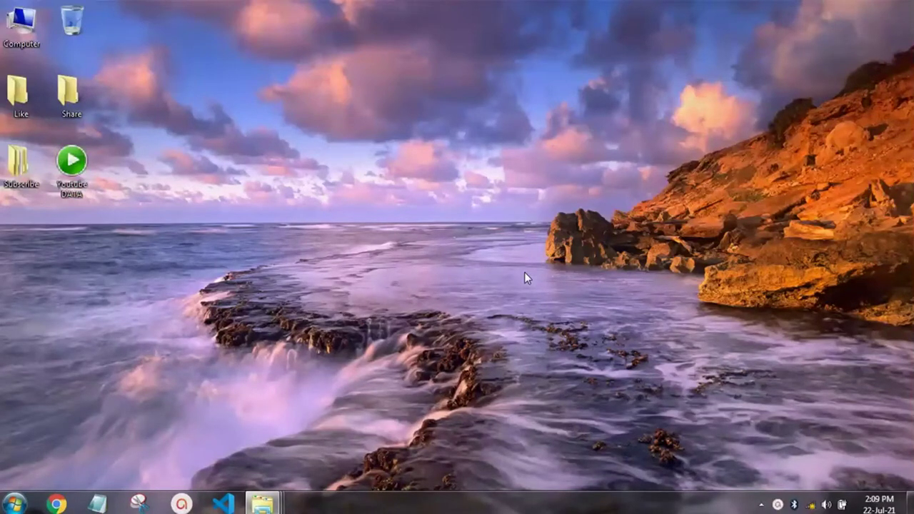
Step: Bring back the minimized Computer and Like folder windows and reposition the Like window on the desktop
key(super+m)
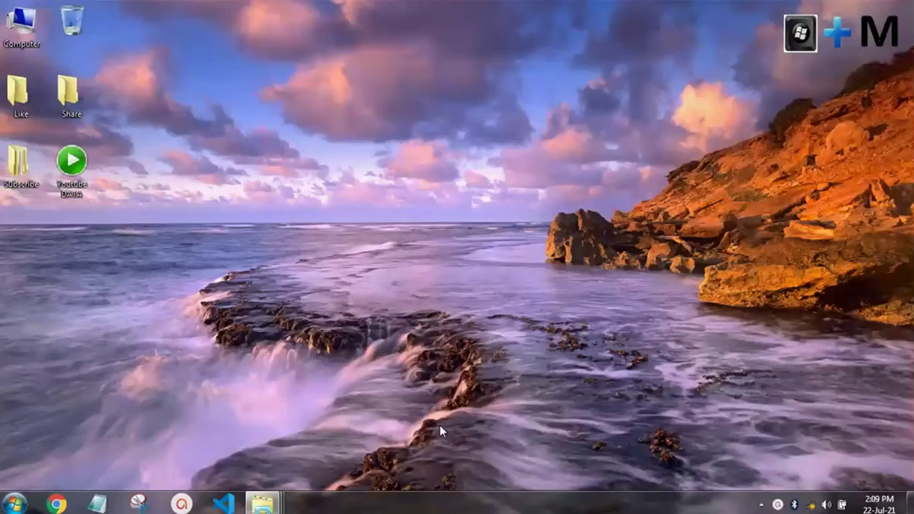
mouse_move(270, 508)
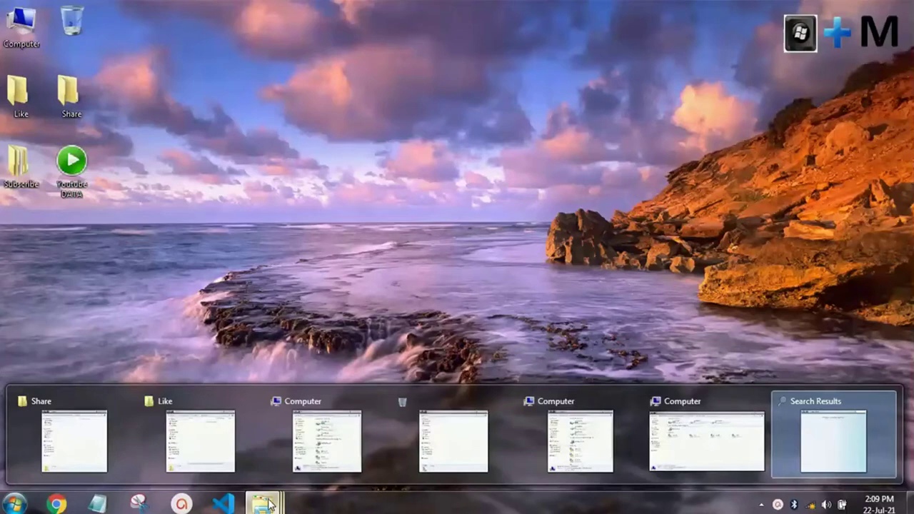
click(270, 506)
right_click(268, 506)
click(264, 504)
click(305, 439)
click(264, 505)
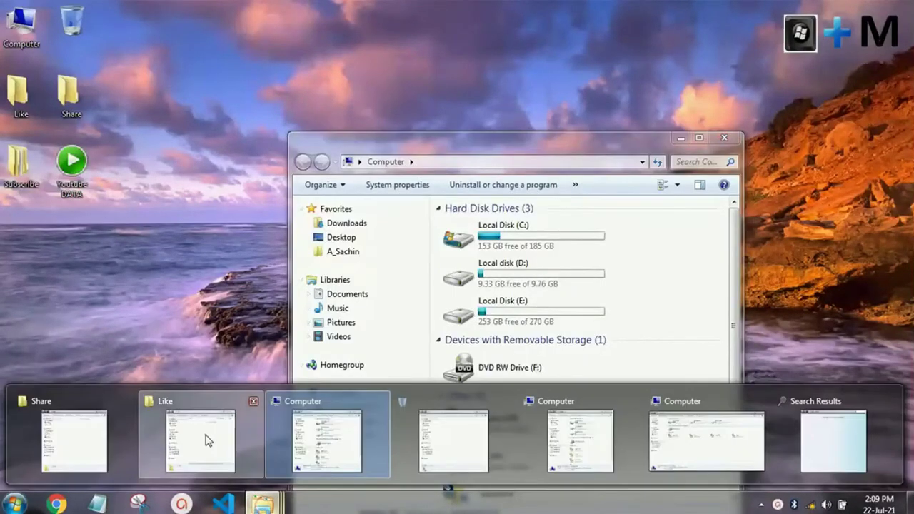
click(204, 439)
drag(396, 41, 373, 67)
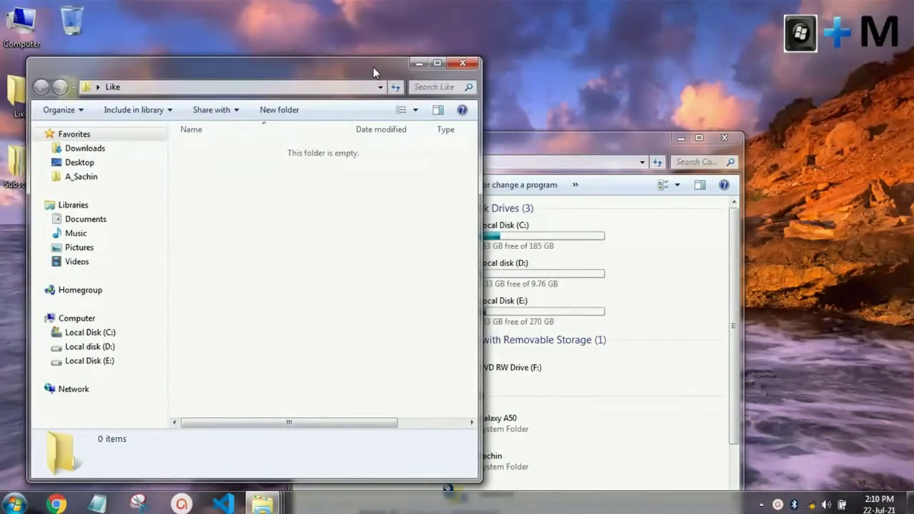
Step: Minimize all open windows, restore the minimized windows together, and minimize them all again
key(super+d)
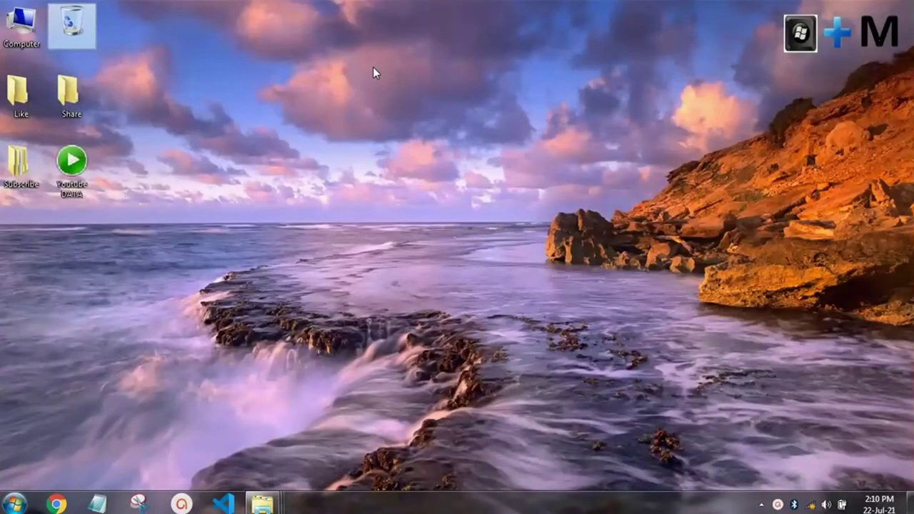
key(super+shift+m)
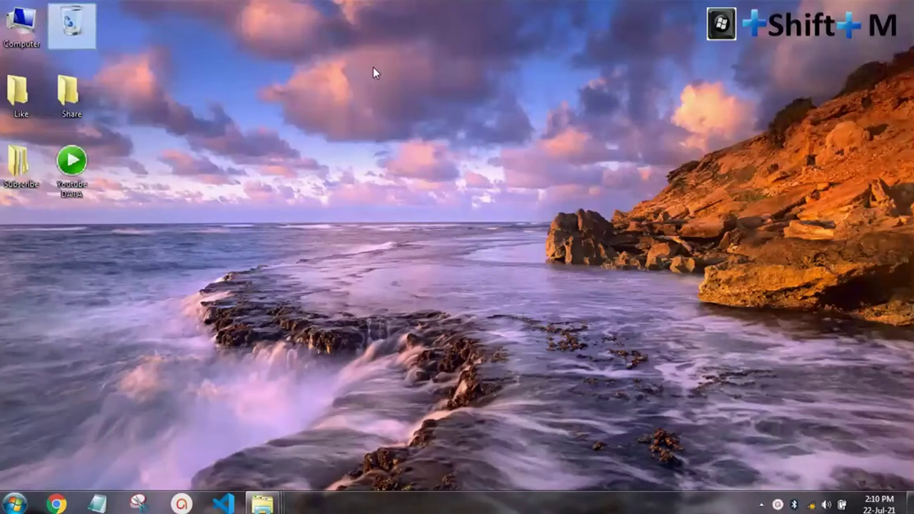
key(super+shift+m)
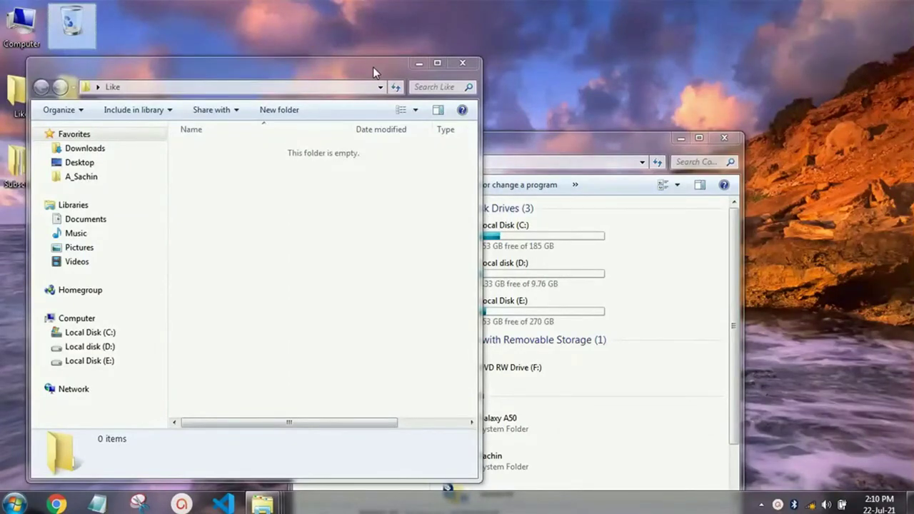
key(super+m)
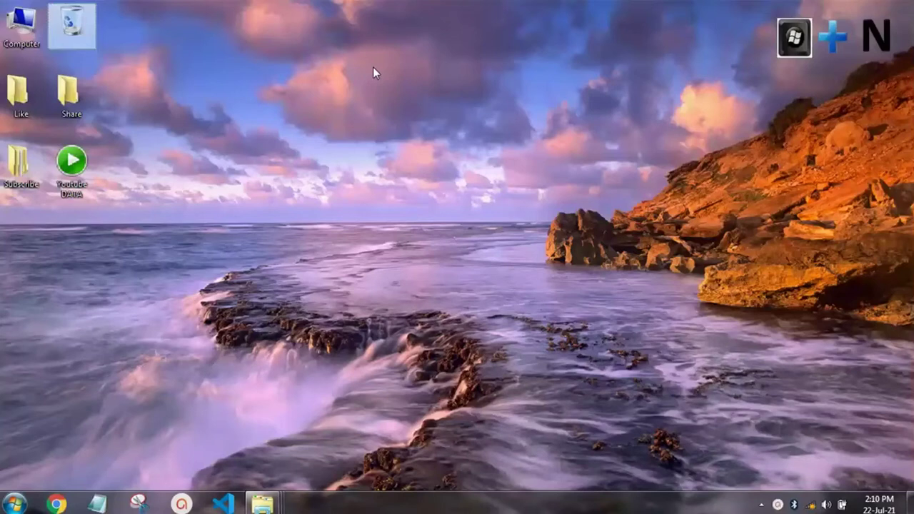
Step: Open the Send To OneNote window to view its options and close it
key(super+n)
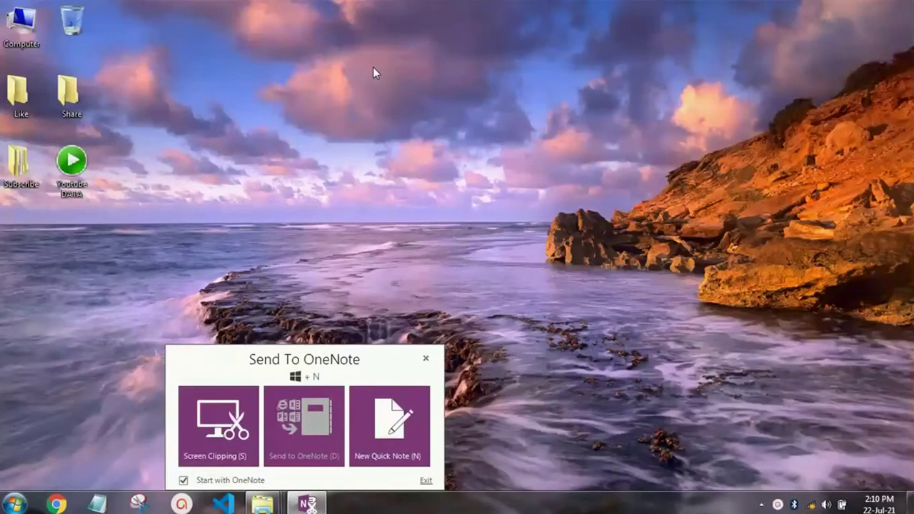
click(383, 102)
key(super+p)
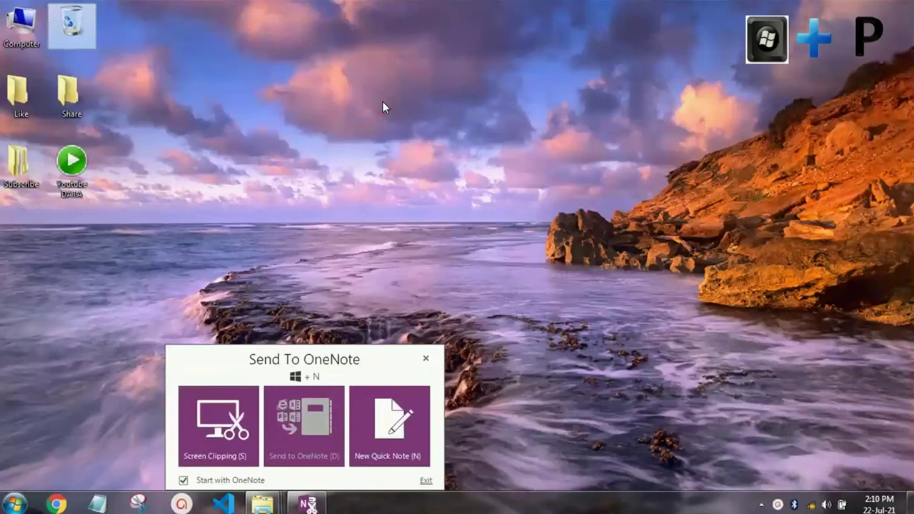
click(426, 359)
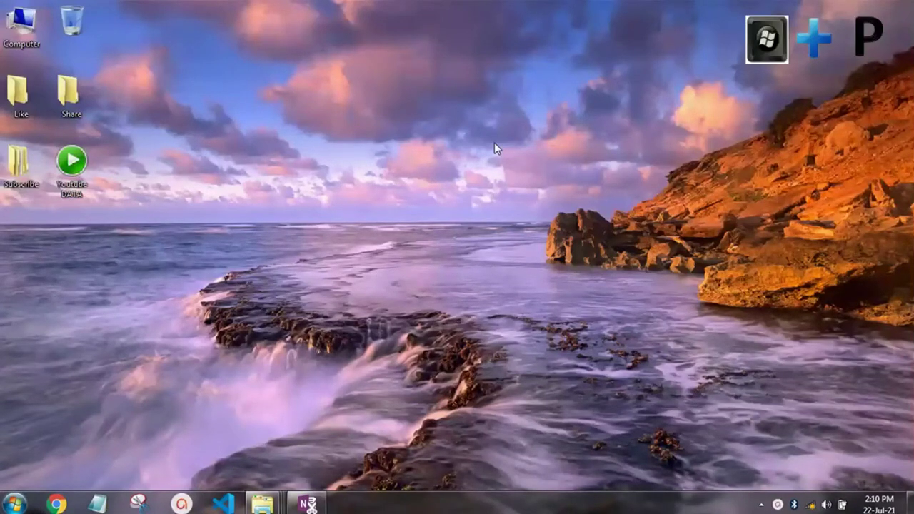
Step: Display the projector and second-screen mode options and dismiss them without choosing one
key(super+p)
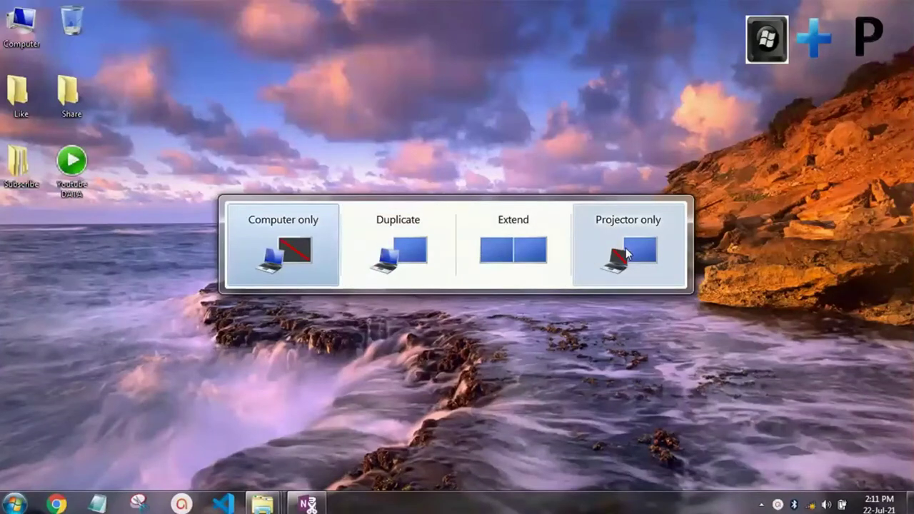
key(Escape)
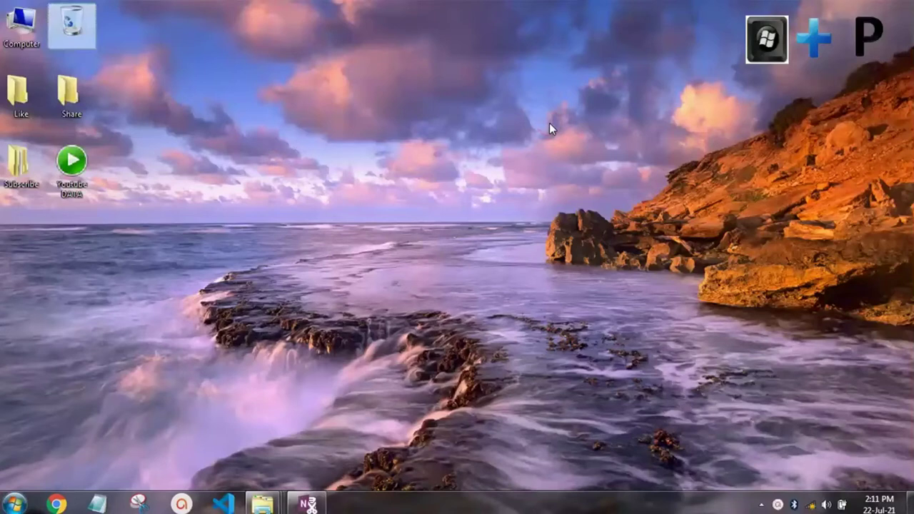
Step: Dismiss the color scheme message, open the Run dialog, and close it without running a command
key(super+r)
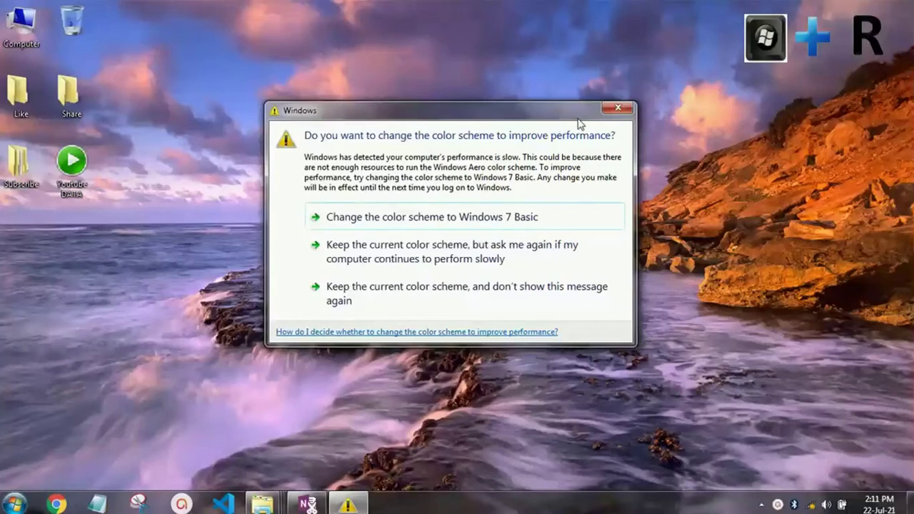
click(618, 110)
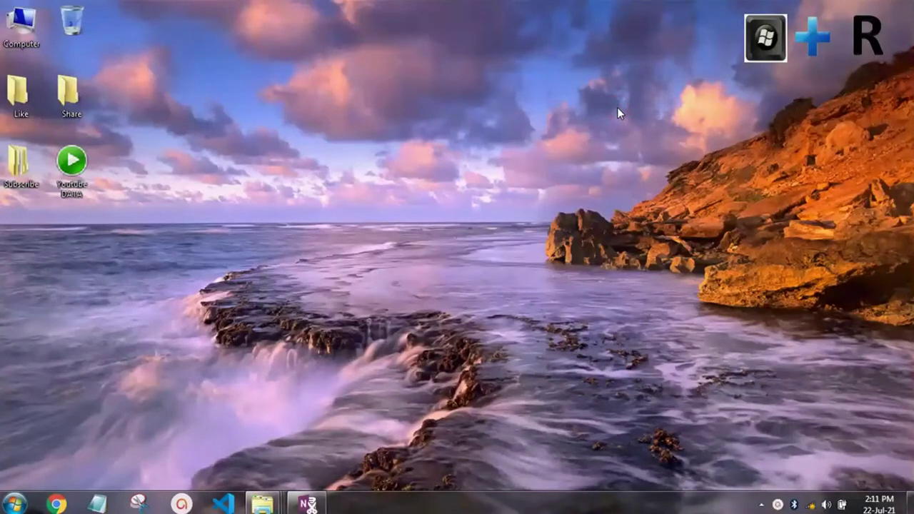
key(super)
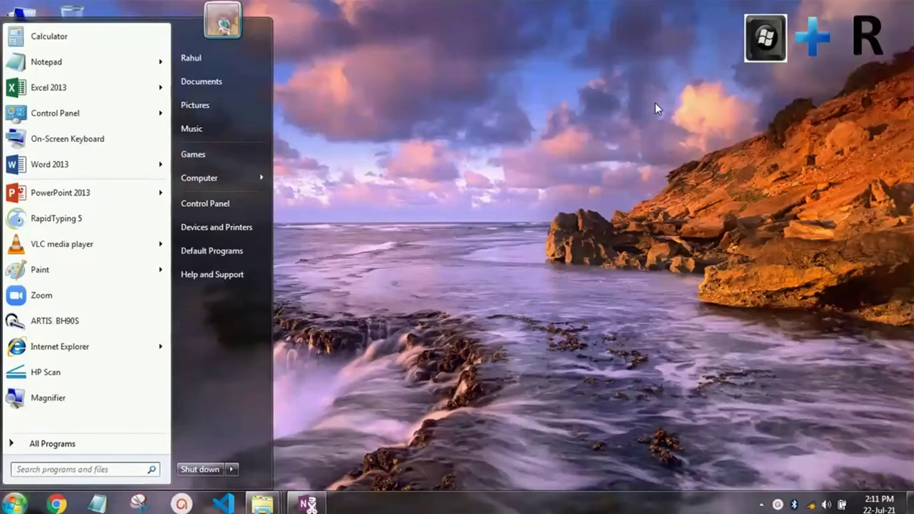
key(super)
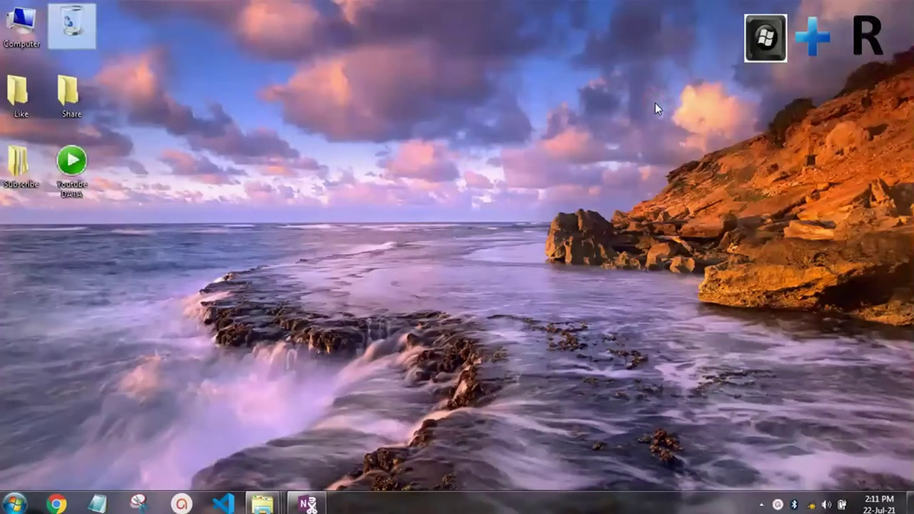
key(super+r)
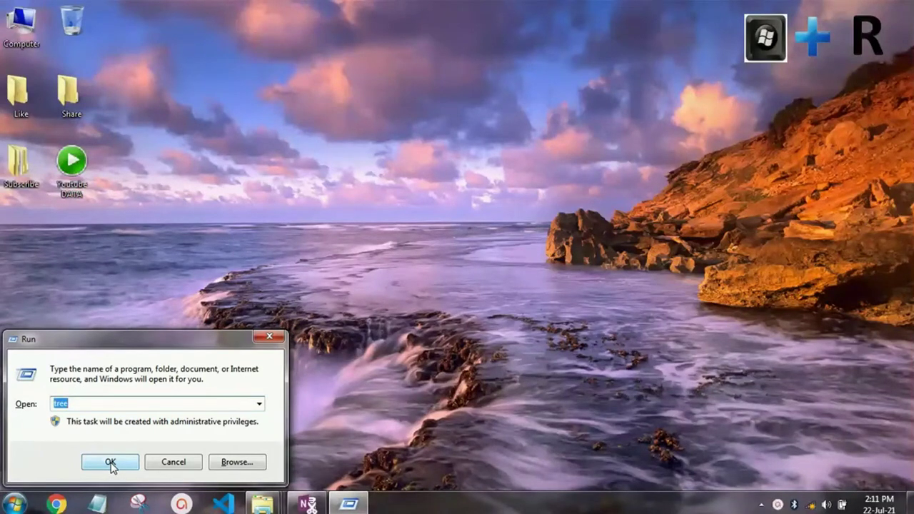
click(267, 340)
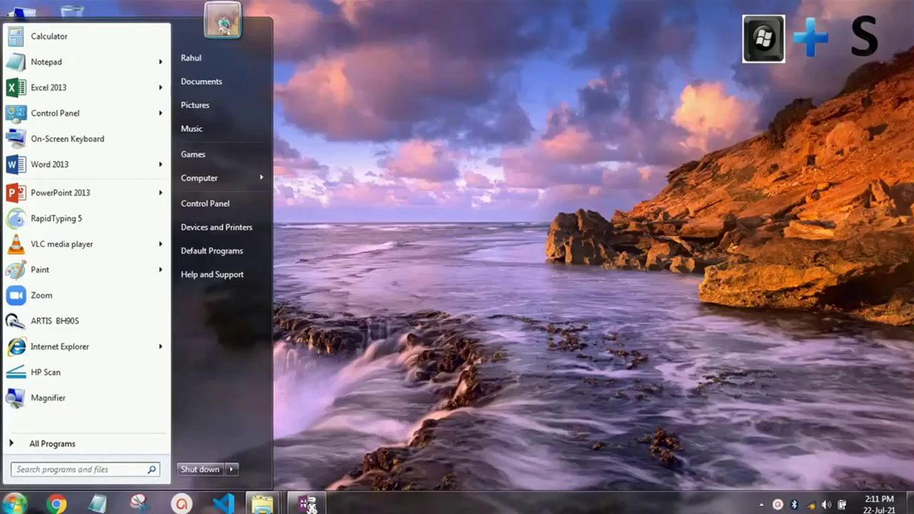
Step: Close the Send To OneNote program still running on the taskbar and refresh the desktop
right_click(308, 505)
click(304, 466)
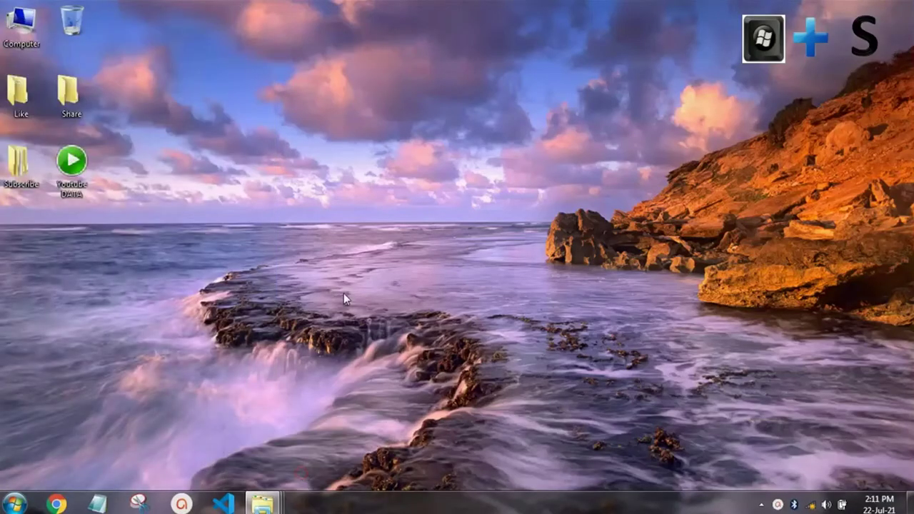
right_click(394, 147)
click(414, 189)
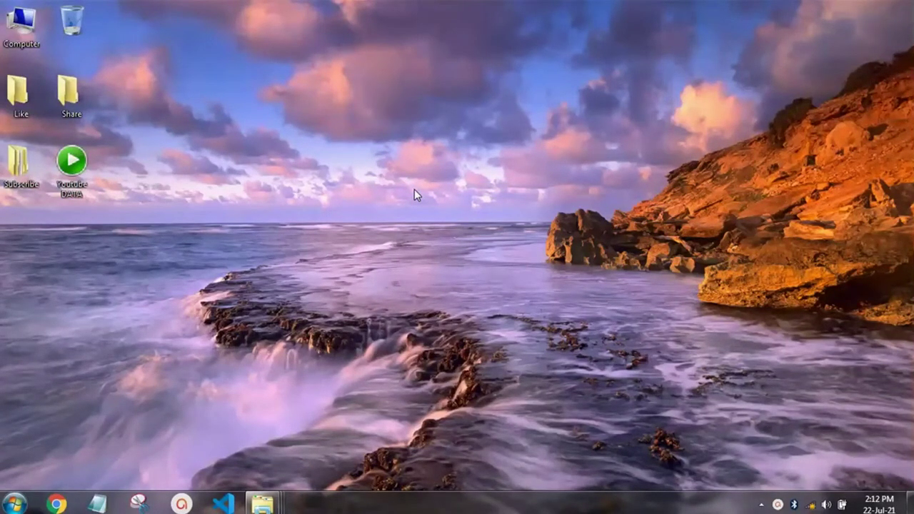
Step: Cycle the focus through the programs on the taskbar to preview their open windows
key(super+t)
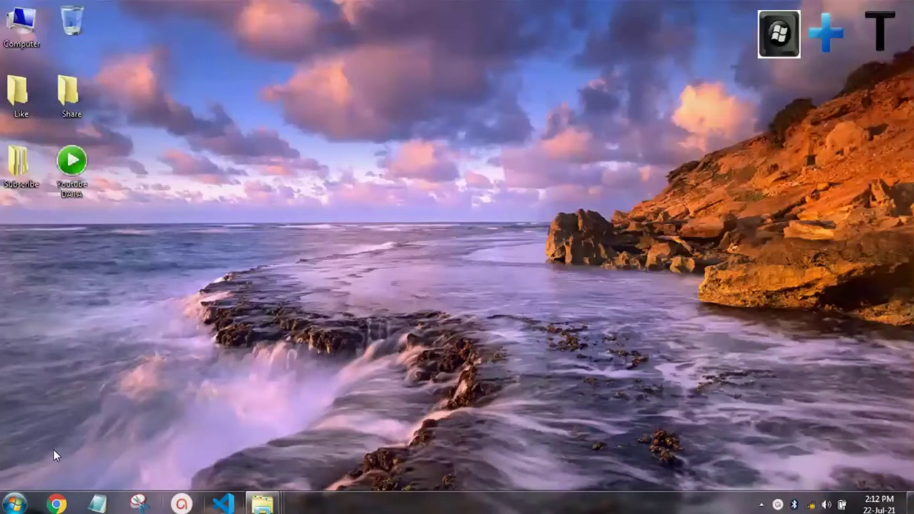
key(super+t)
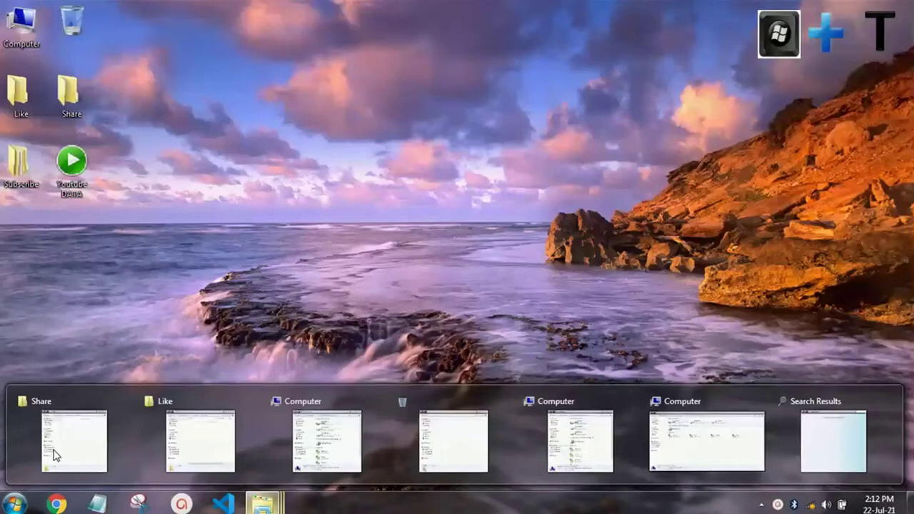
key(super+t)
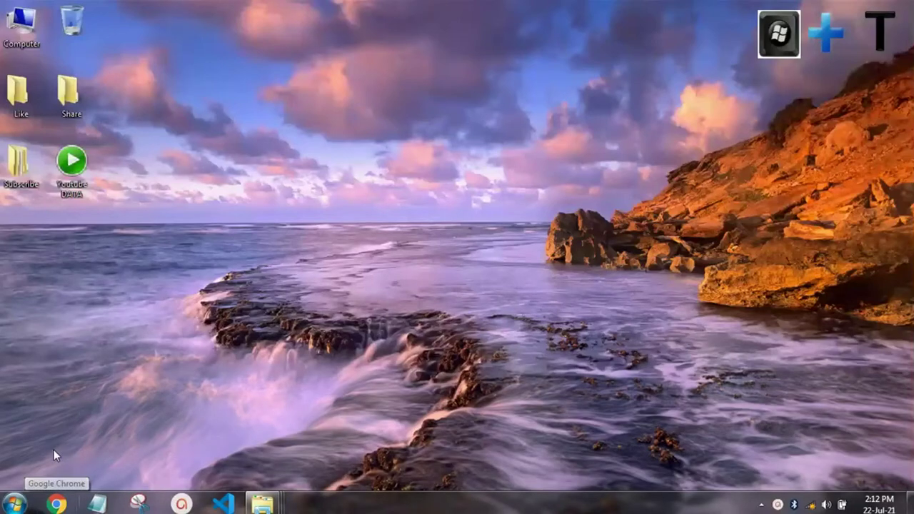
Step: Launch Notepad by cycling the focus through the taskbar programs, and close its empty window
key(super+t)
key(Return)
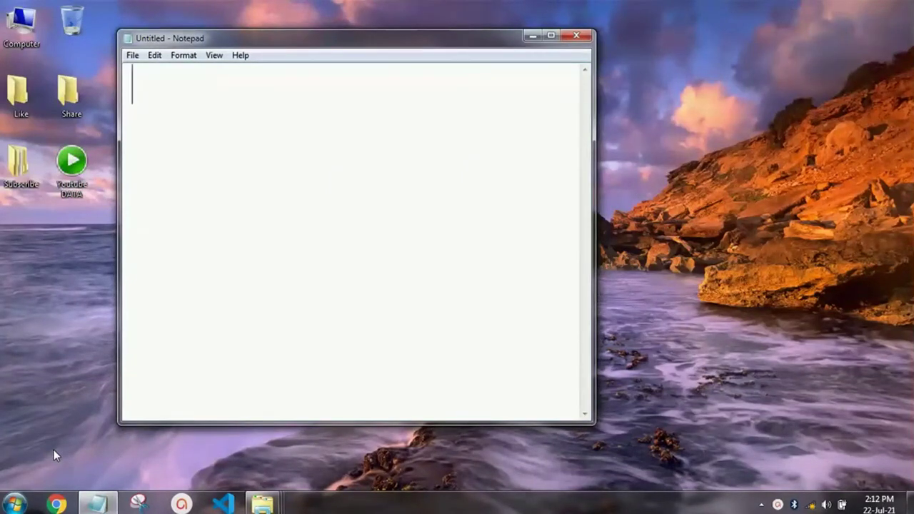
click(206, 339)
click(577, 35)
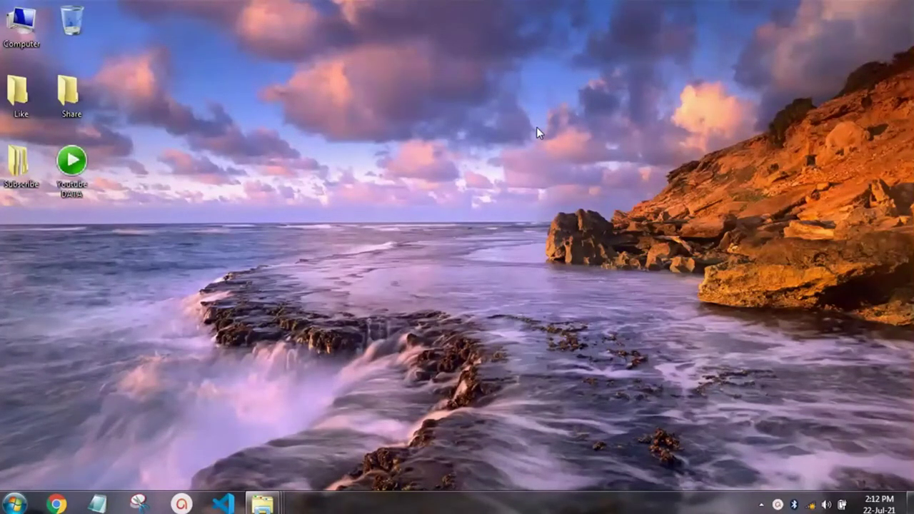
Step: Search the Start menu for "control pan" and open the Control Panel result
key(super)
text(co)
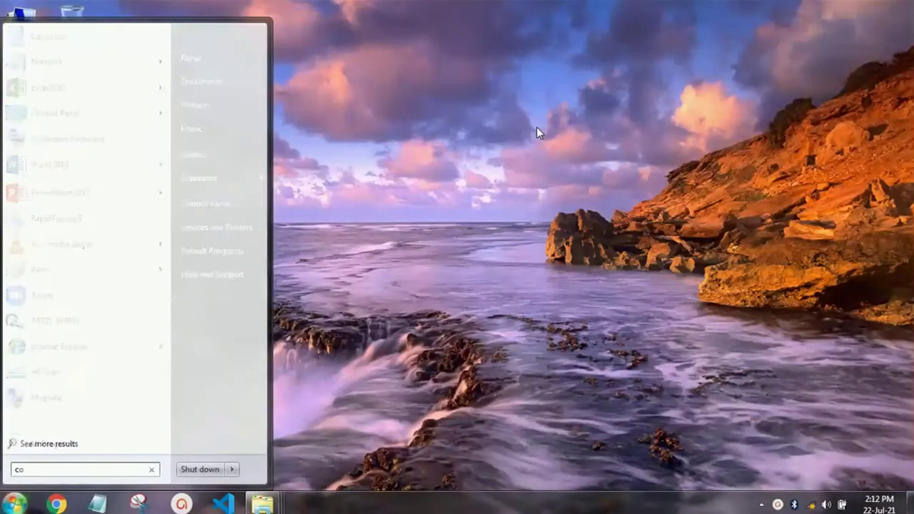
text(ntrol pan)
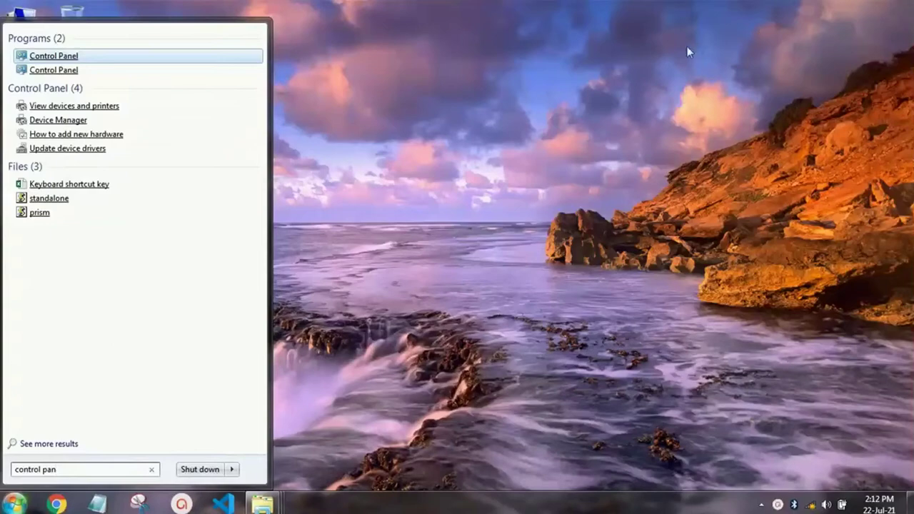
key(Return)
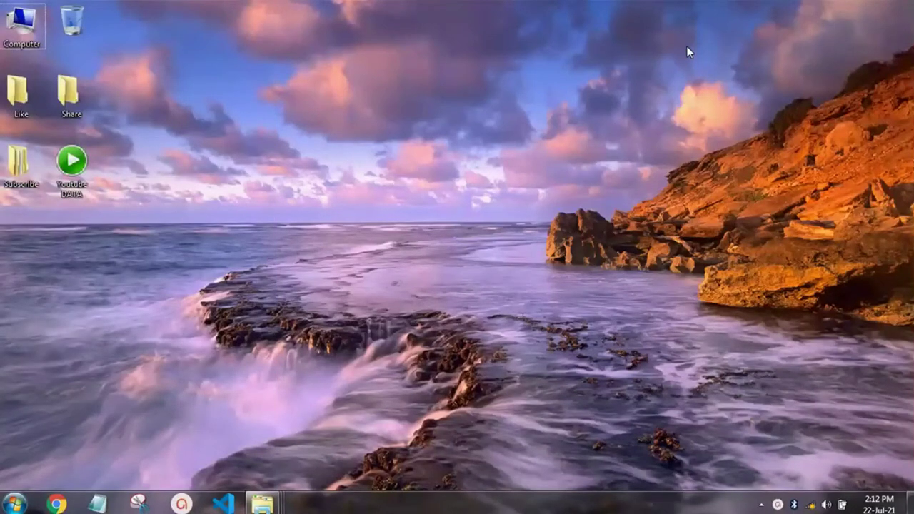
Step: Display the Ease of Access Center and the Windows Mobility Center, and close the Mobility Center window
key(super+u)
key(super+x)
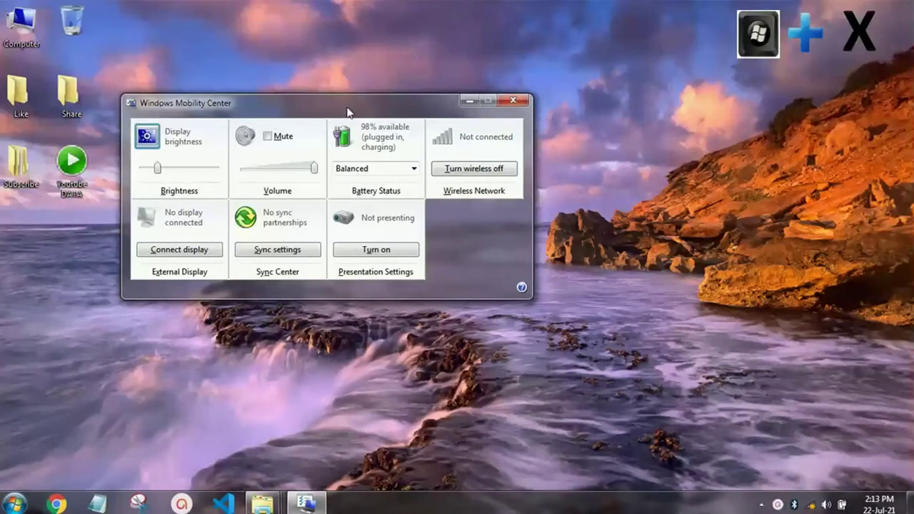
click(522, 102)
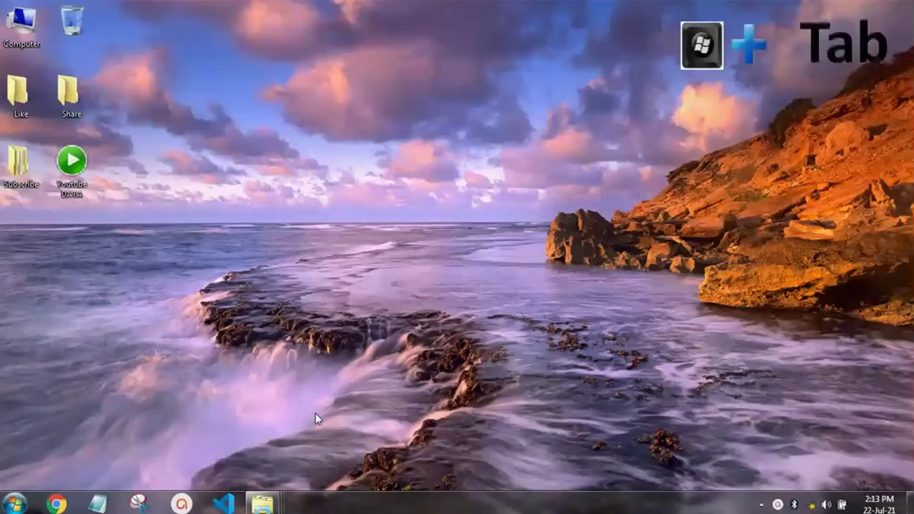
Step: Open Notepad and the Snipping Tool, and minimize all windows to show the desktop
click(101, 505)
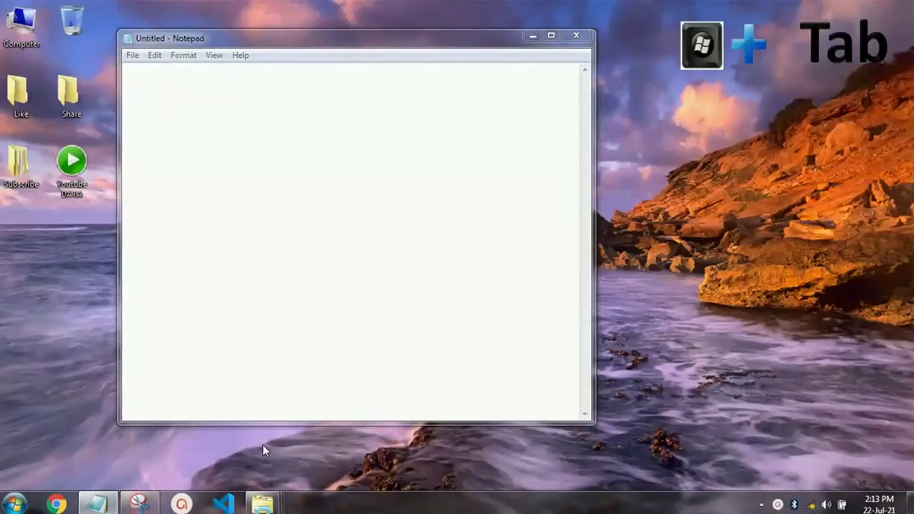
click(139, 506)
click(483, 136)
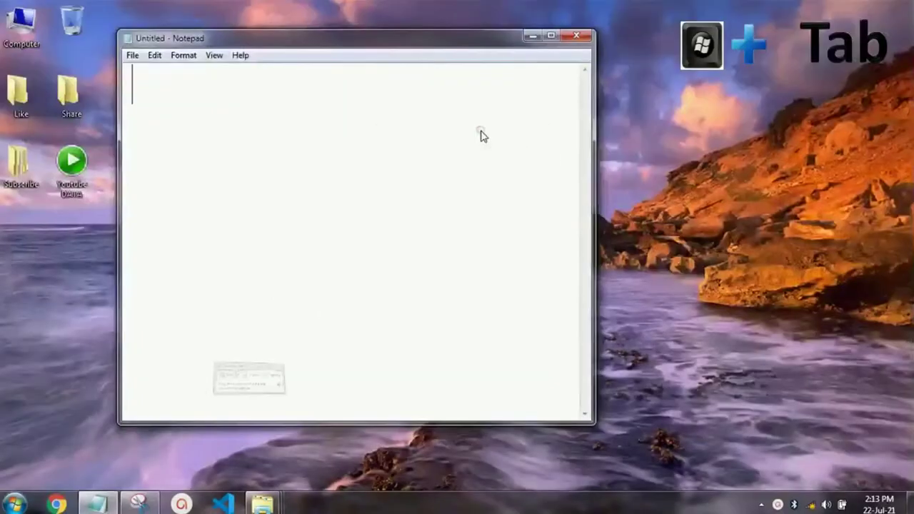
key(super+d)
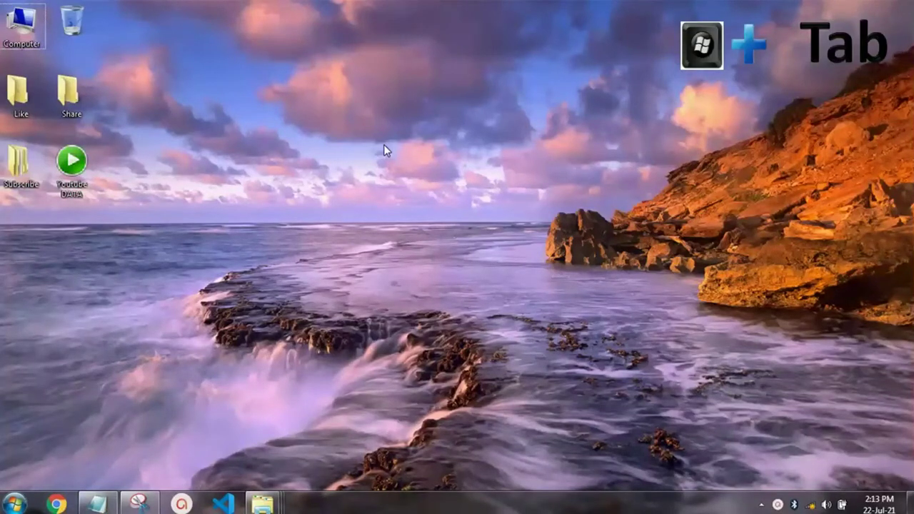
Step: Cycle repeatedly through all open windows in the Flip 3D view
key(super+Tab)
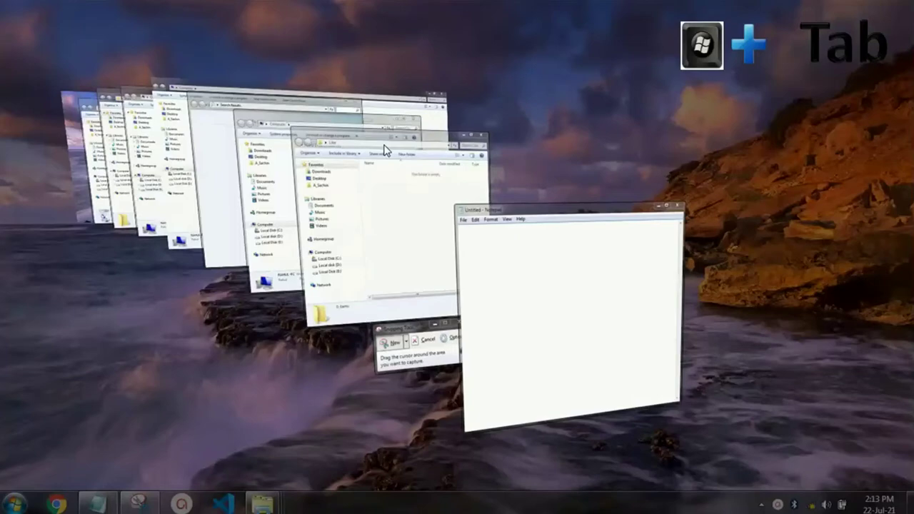
key(super+Tab)
key(super+Tab)
key(super+Tab)
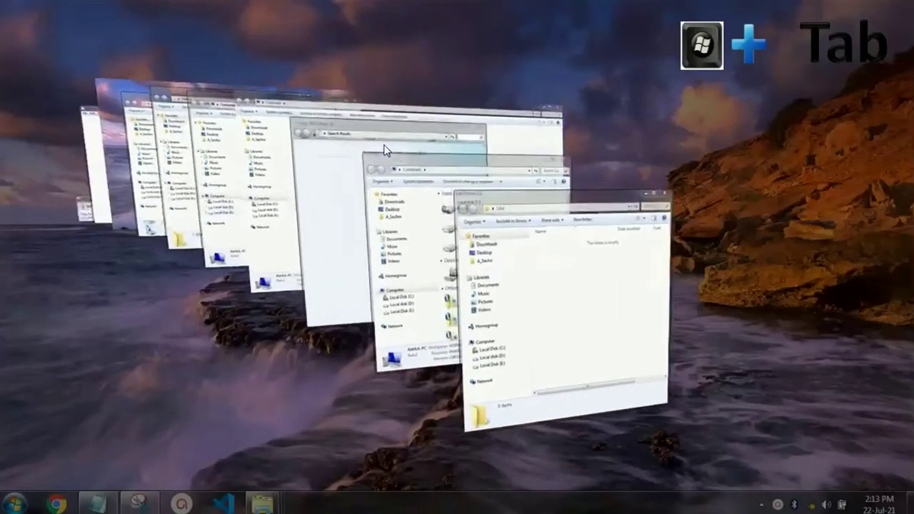
key(super+Tab)
key(super+Tab)
key(super+Tab)
key(super+Tab)
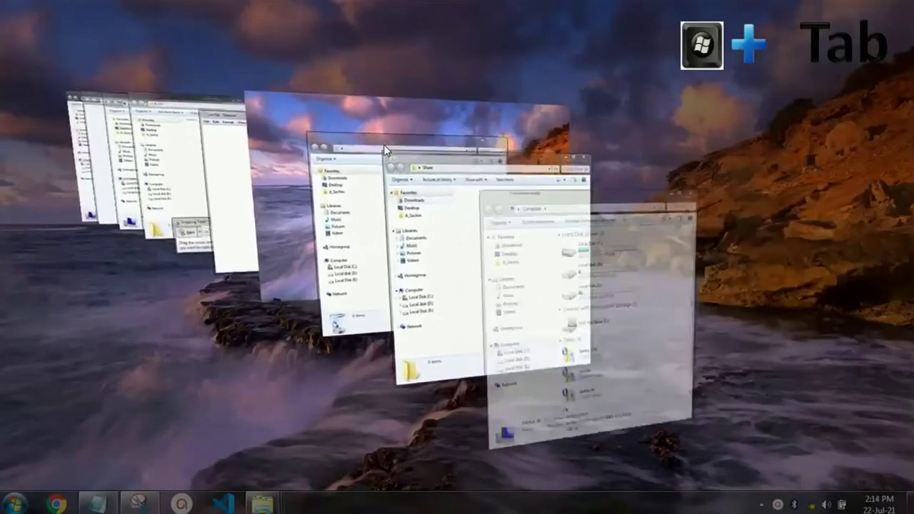
key(super+Tab)
key(super+Tab)
key(super+Tab)
key(super+Tab)
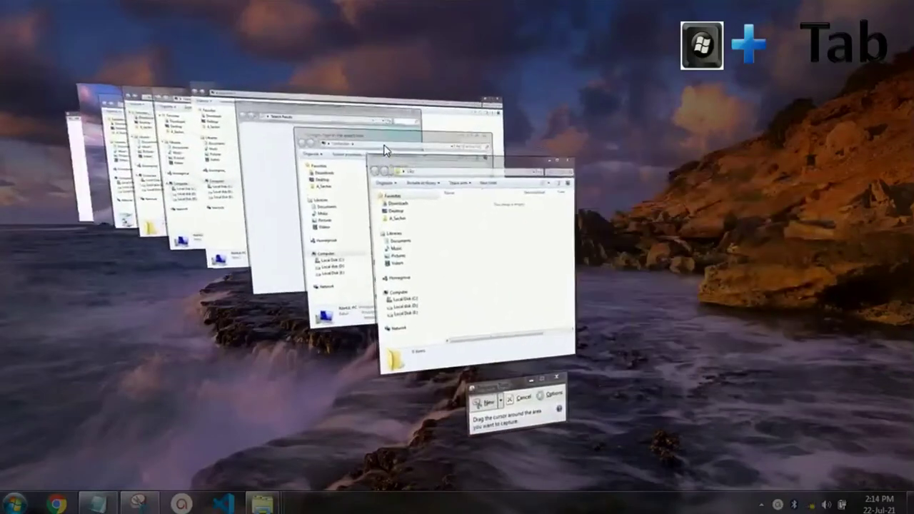
key(super+Tab)
key(super+Tab)
key(super+Tab)
key(super+Tab)
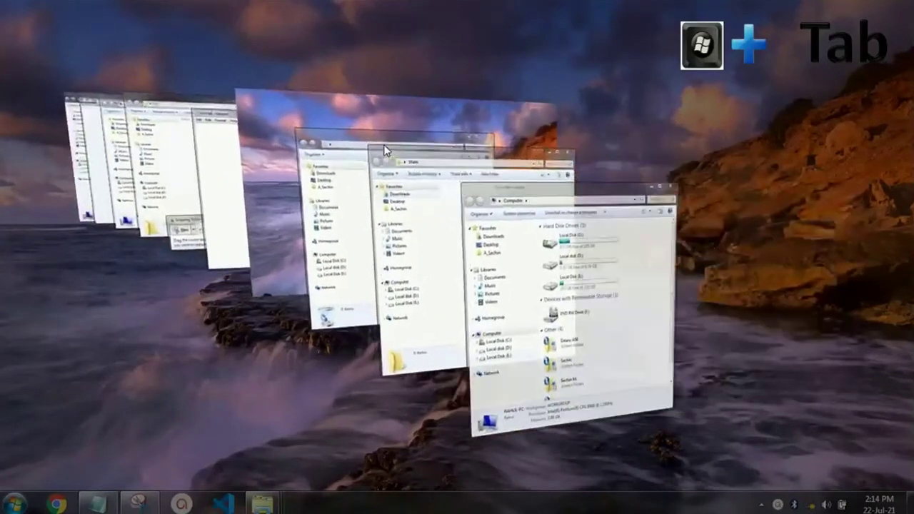
key(super+Tab)
key(super+Tab)
key(super+Tab)
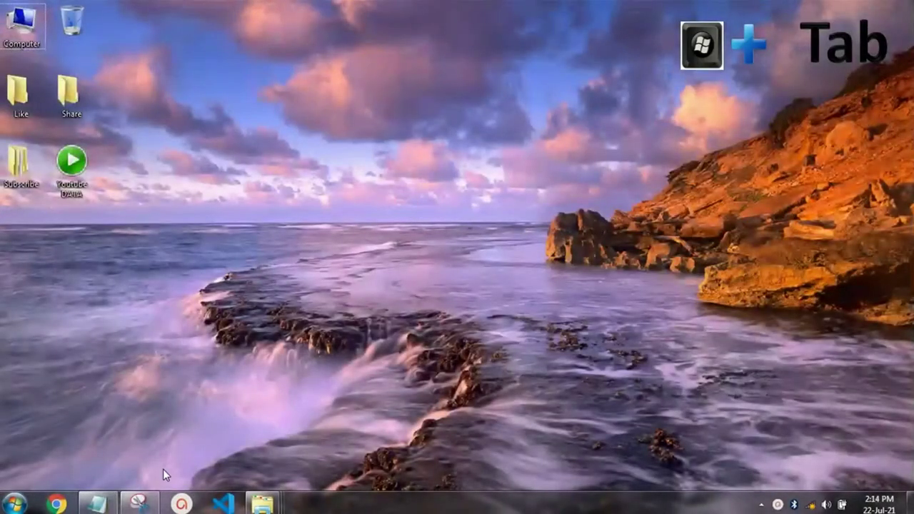
Step: Use Flip 3D to bring the Notepad window and the Snipping Tool window to the front
key(super+Tab)
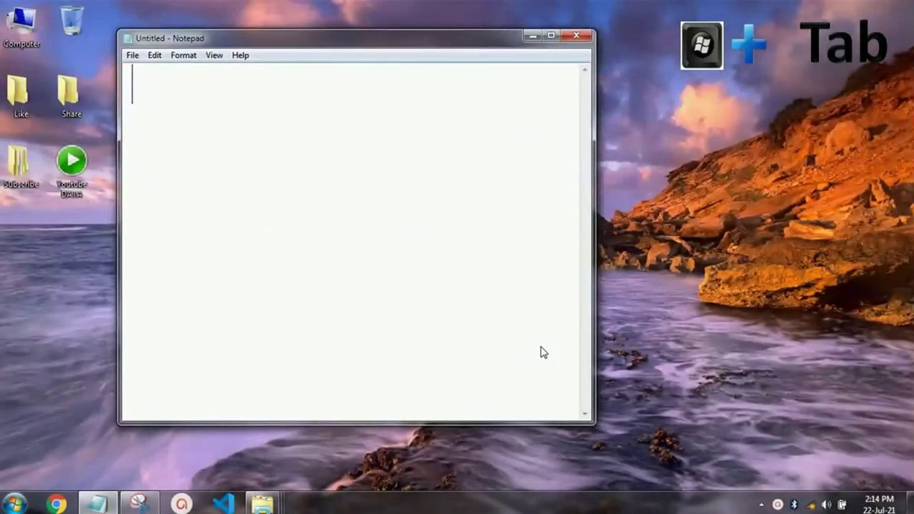
key(super+Tab)
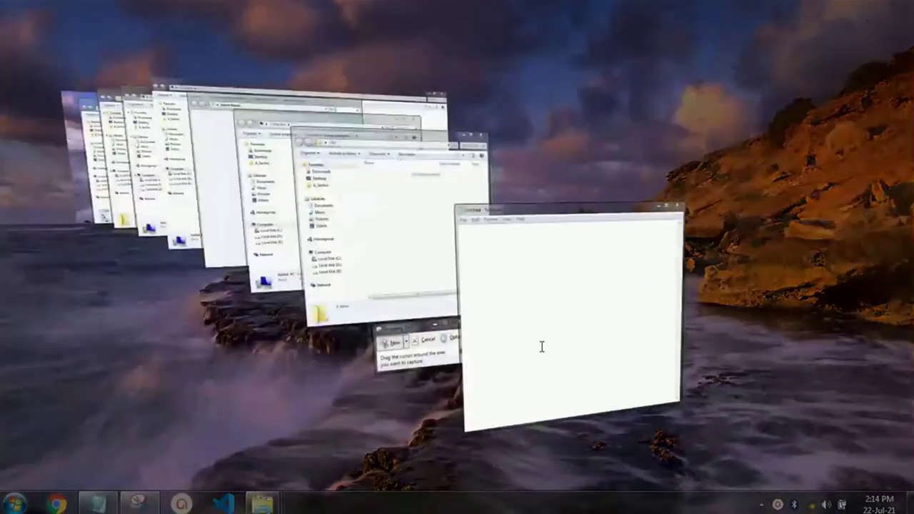
key(super+Tab)
key(super+Tab)
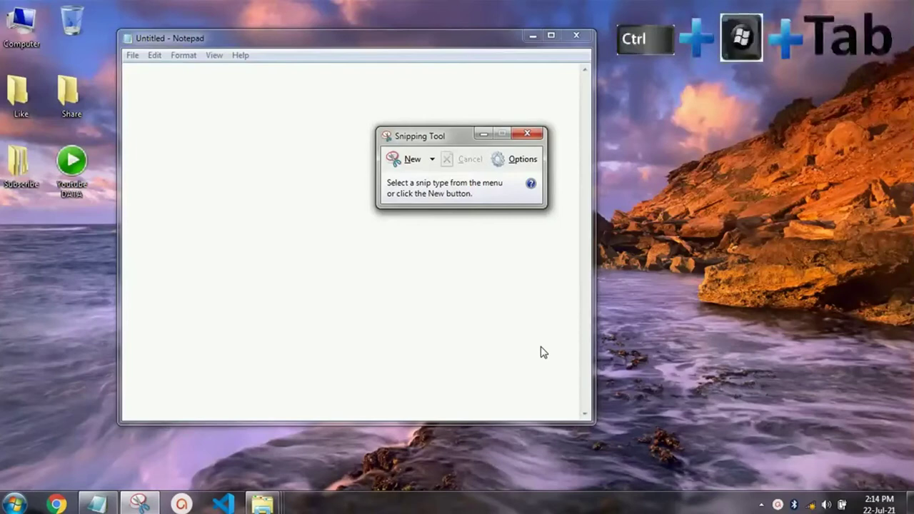
Step: Open Flip 3D so that it stays on screen, pick the Recycle Bin window from the stack, and minimize it
key(ctrl+super+Tab)
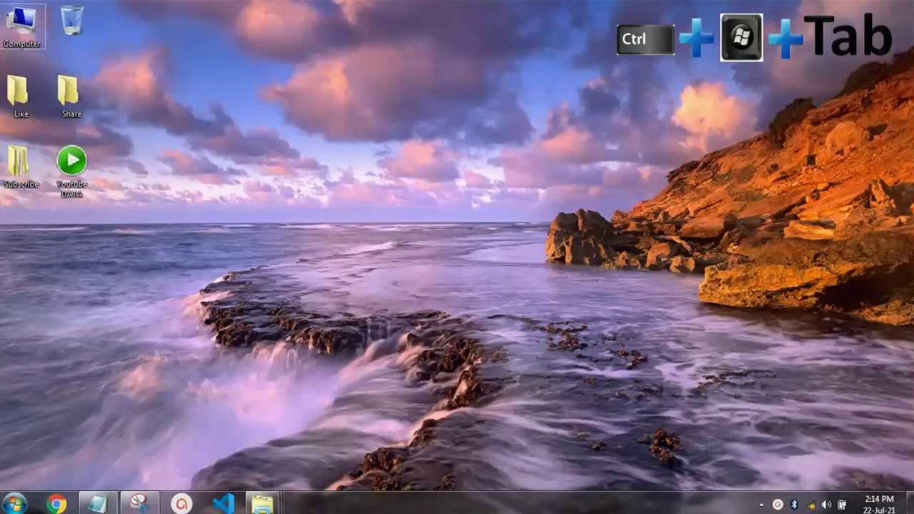
key(ctrl+super+Tab)
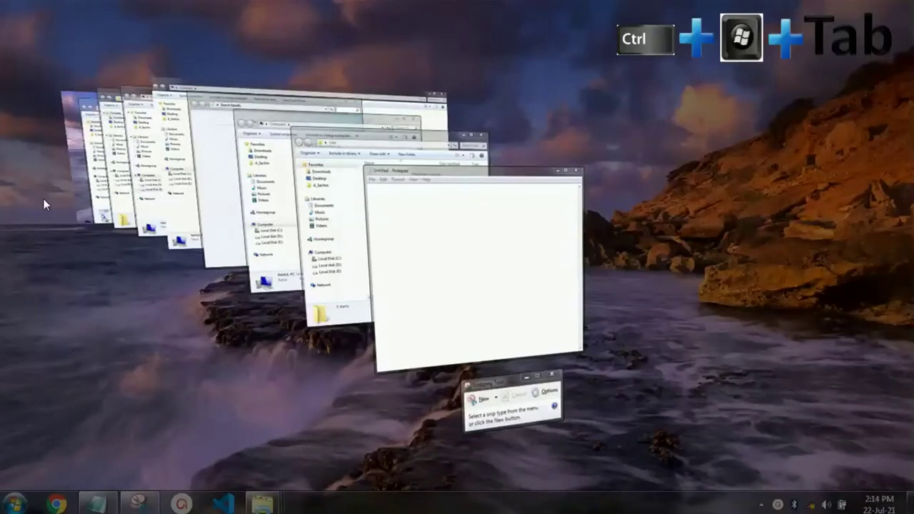
click(100, 221)
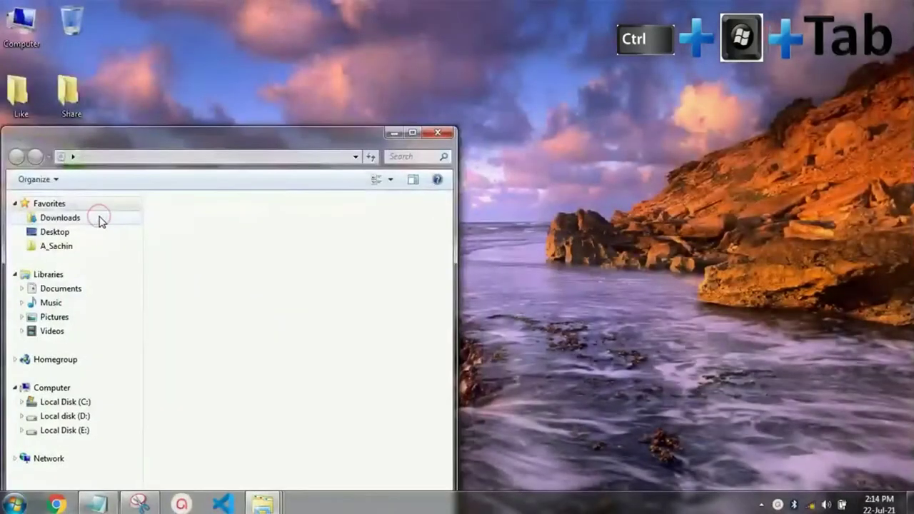
click(395, 134)
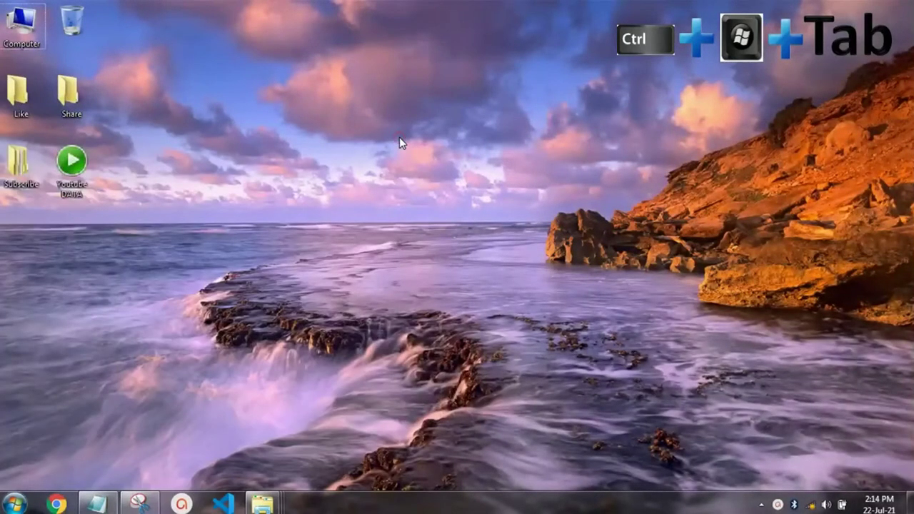
Step: Reopen the persistent Flip 3D view, restore the frontmost Recycle Bin window, and minimize it again
key(ctrl+super+Tab)
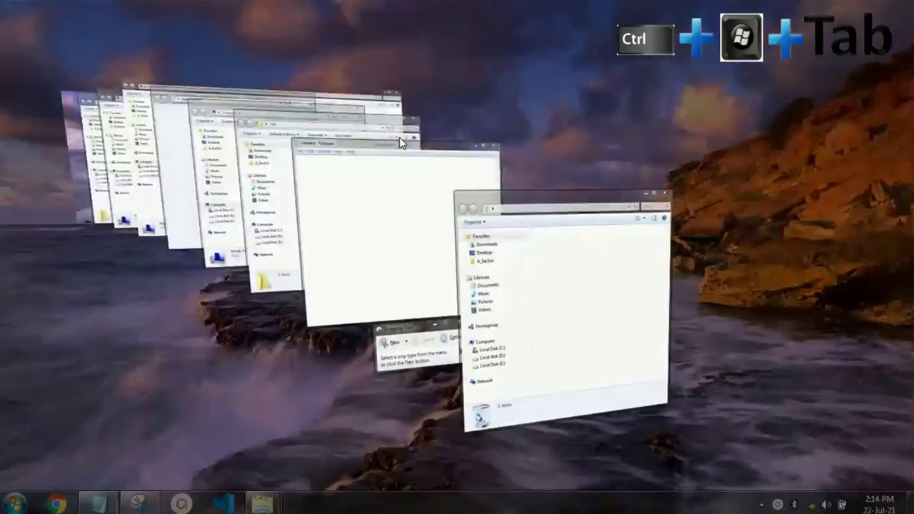
key(Return)
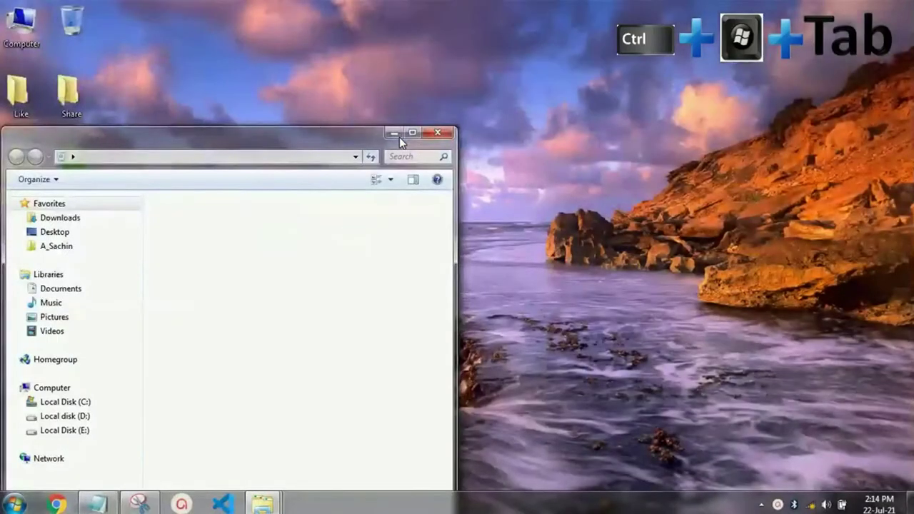
click(398, 137)
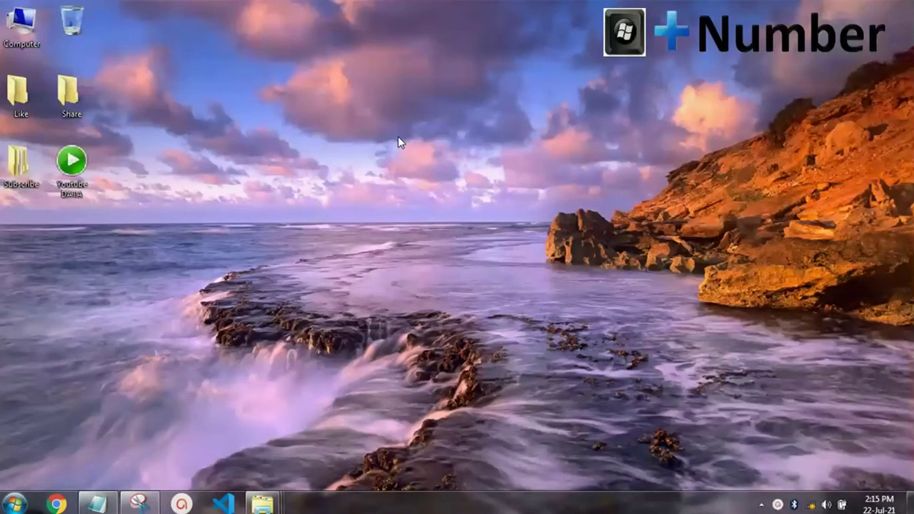
Step: Restore and minimize Notepad, the second taskbar program, using its taskbar number
key(super+2)
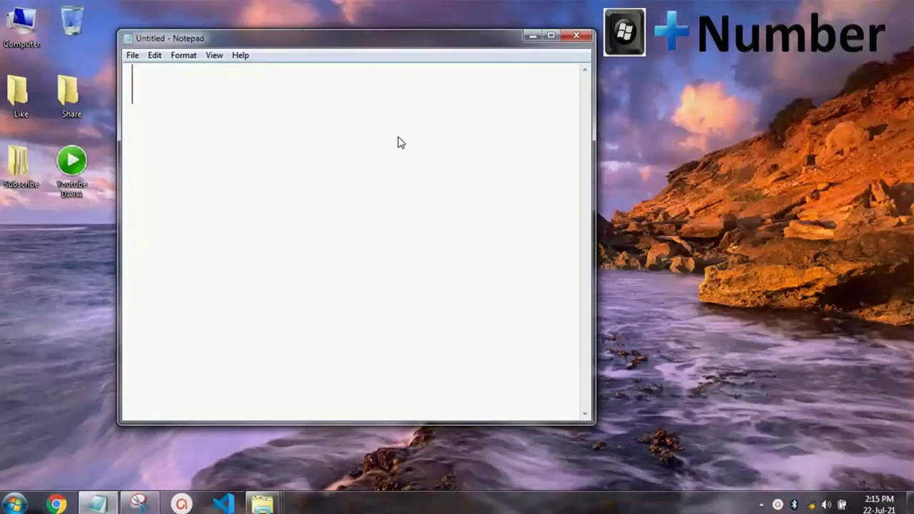
click(531, 39)
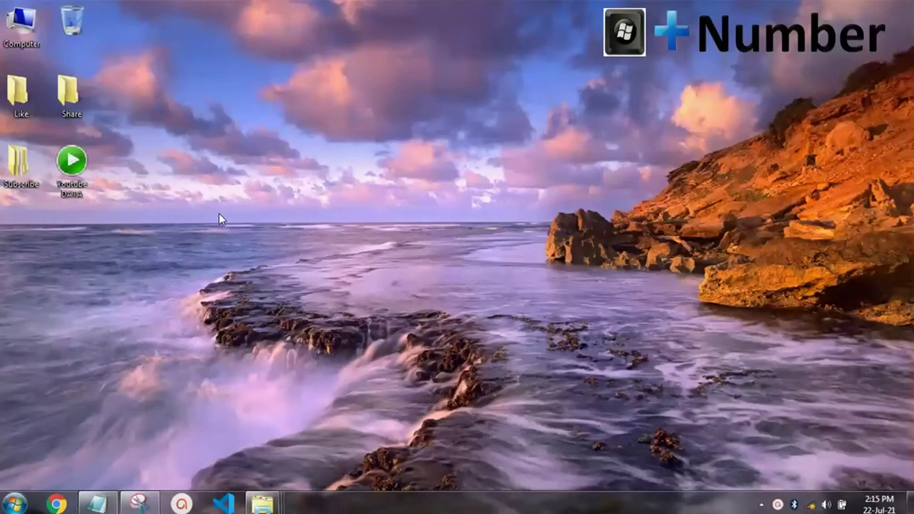
key(super+2)
key(super+2)
Step: Bring up the Share folder window from the sixth taskbar program by number, and minimize it
key(super)
key(super)
key(super+6)
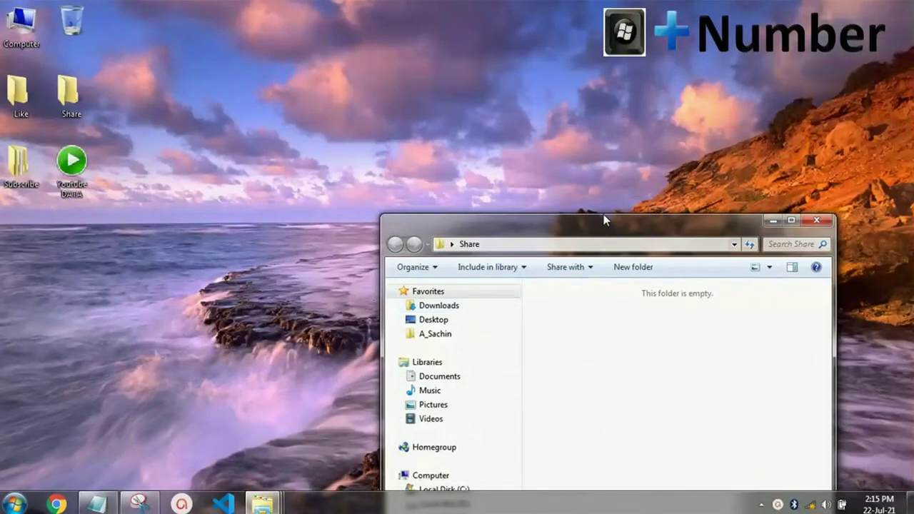
click(774, 222)
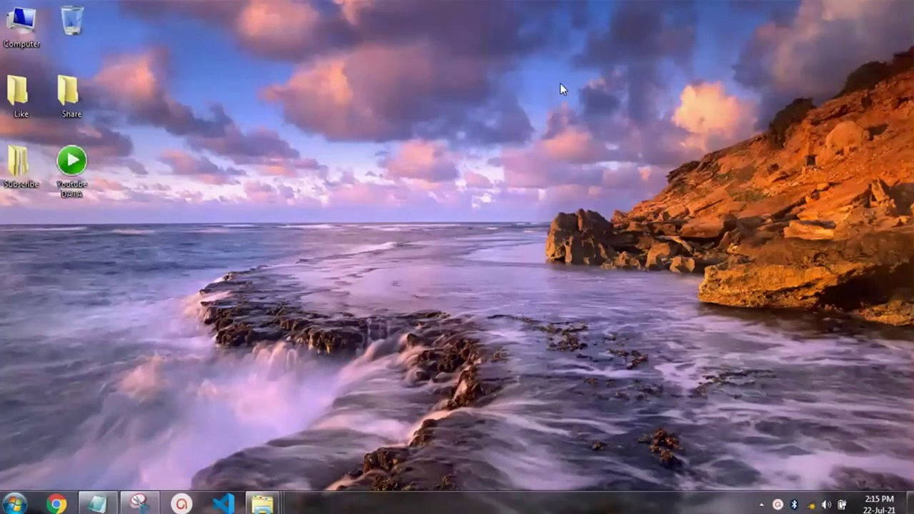
Step: Restore the Computer, Like and Recycle Bin windows from the taskbar previews so all three are open together
drag(464, 163, 296, 416)
mouse_move(97, 504)
click(329, 443)
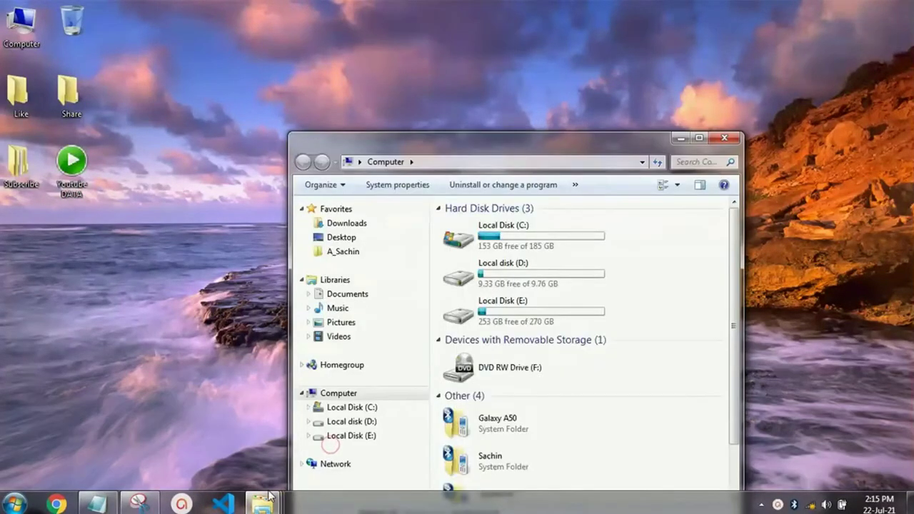
mouse_move(260, 503)
click(211, 439)
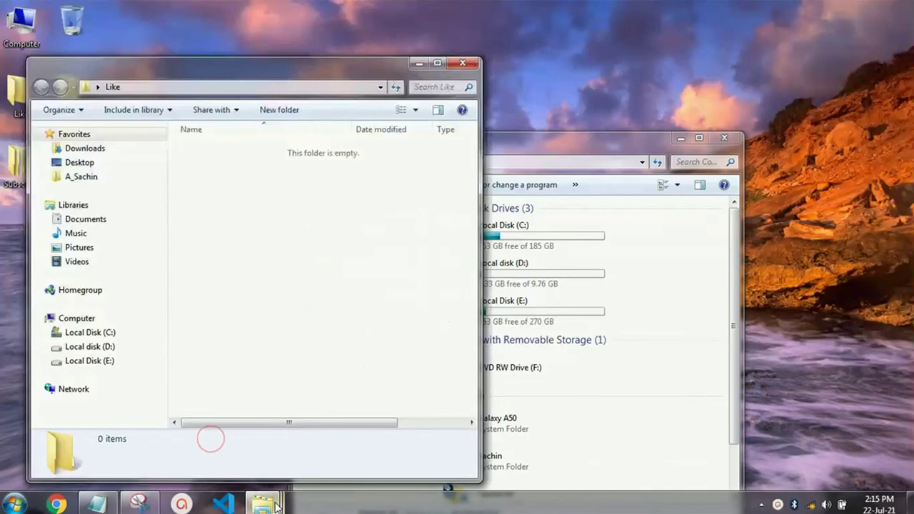
click(443, 436)
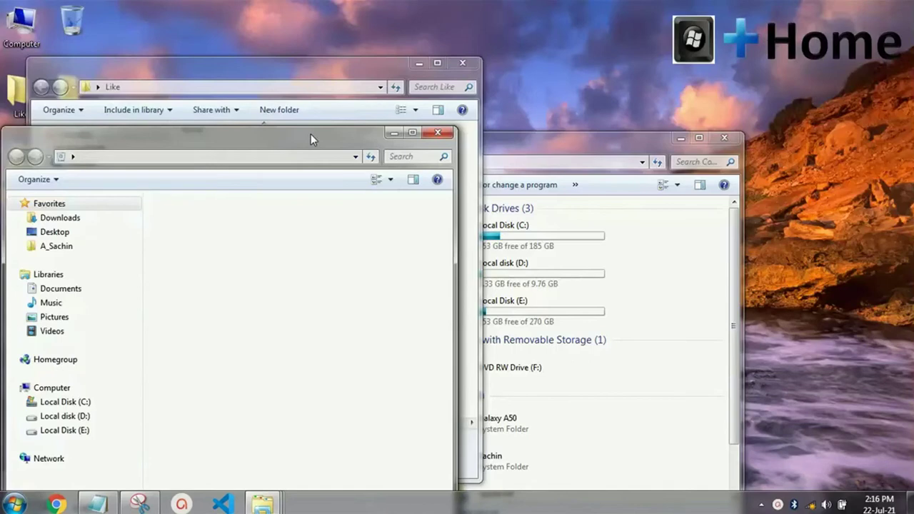
Step: Minimize every window except the active Recycle Bin window, and restore the minimized windows
key(super+Home)
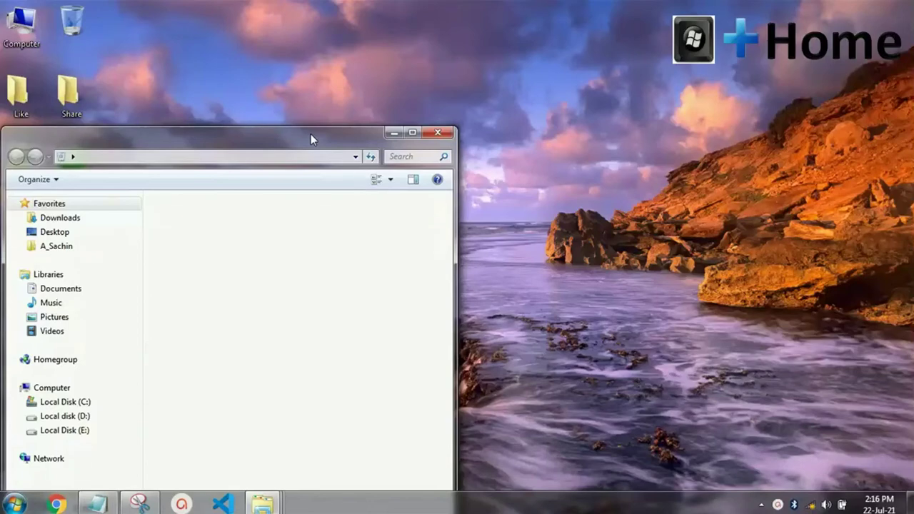
key(super+Home)
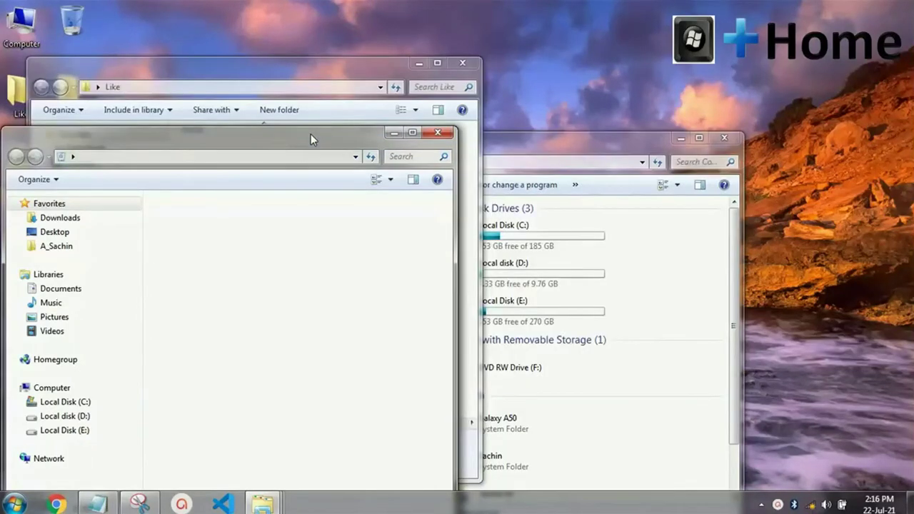
Step: Toggle all background windows away and back again while keeping the Recycle Bin window active
key(super+Home)
key(super+Home)
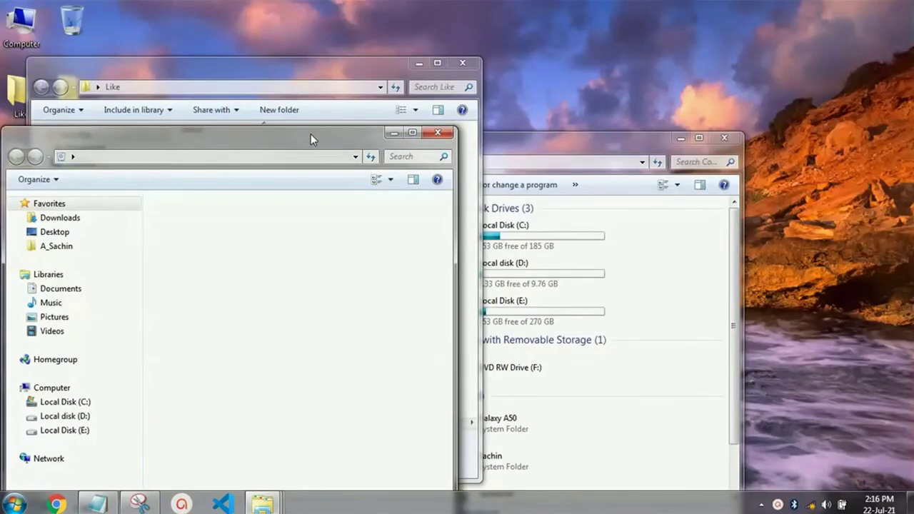
Step: Peek at the desktop through the open windows, and minimize all windows to show the desktop
key(super+space)
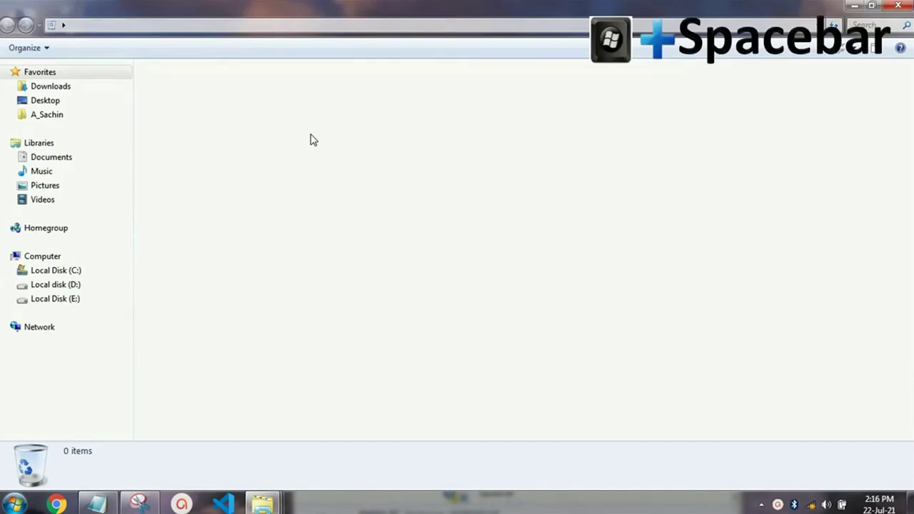
key(super+space)
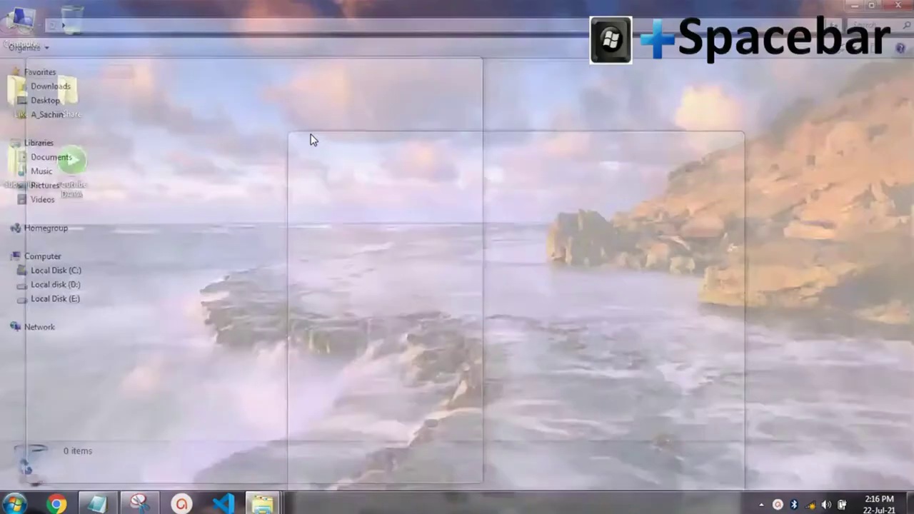
key(super+d)
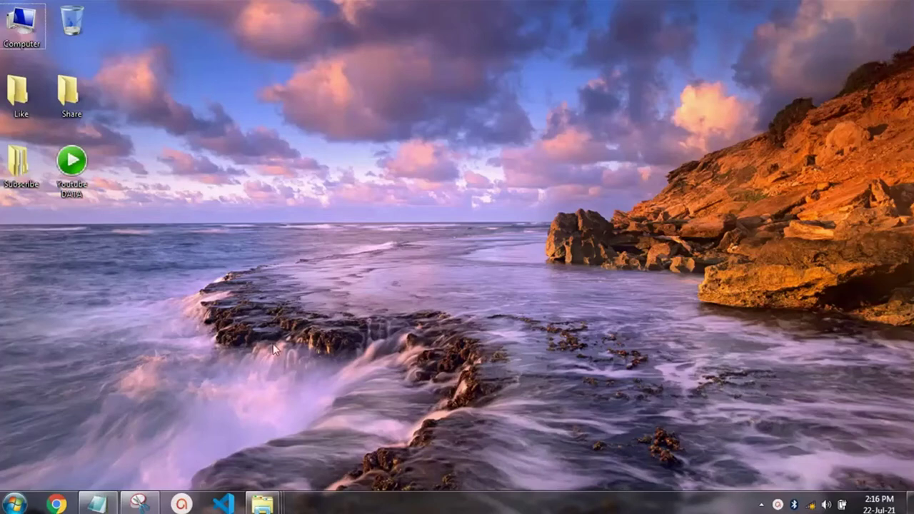
Step: Restore the Computer window from its taskbar preview and maximize it with the Windows shortcut
mouse_move(262, 504)
click(327, 437)
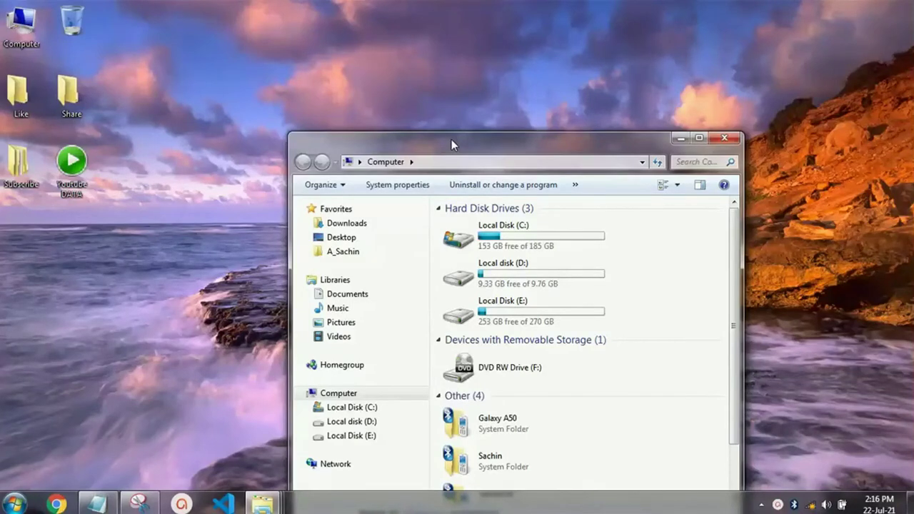
drag(471, 143, 466, 148)
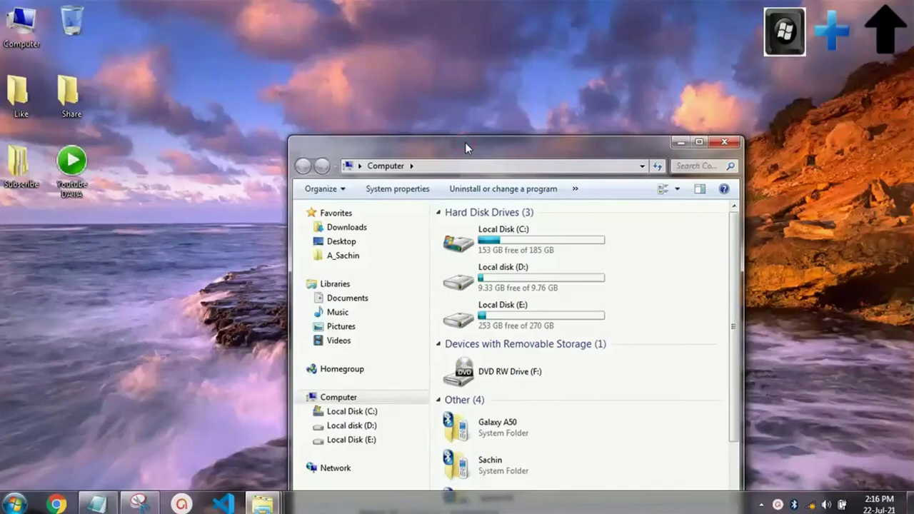
key(super+Up)
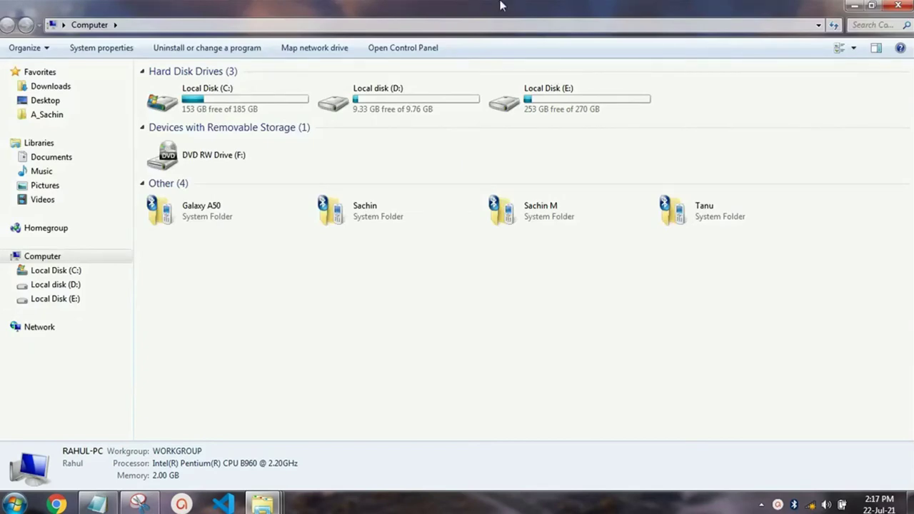
Step: Return the maximized Computer window to its smaller size and snap it to the right half of the screen
drag(502, 6, 353, 33)
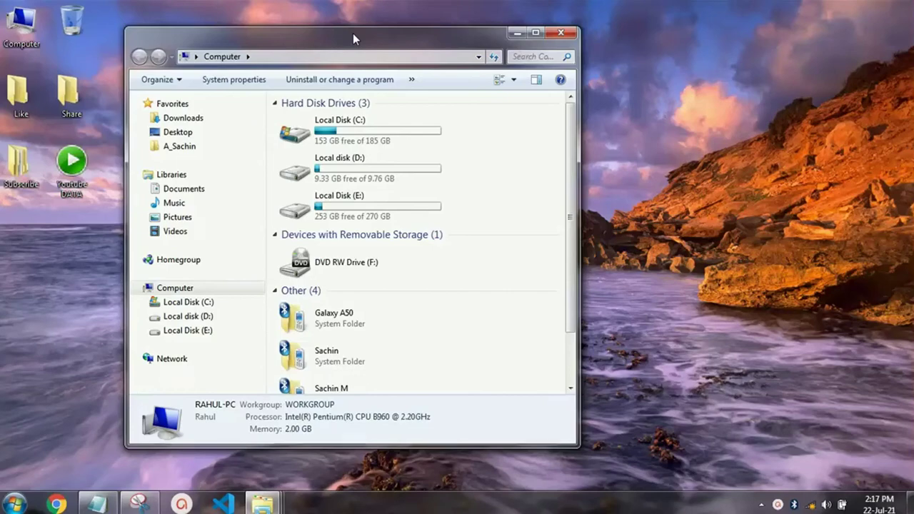
drag(353, 33, 234, 21)
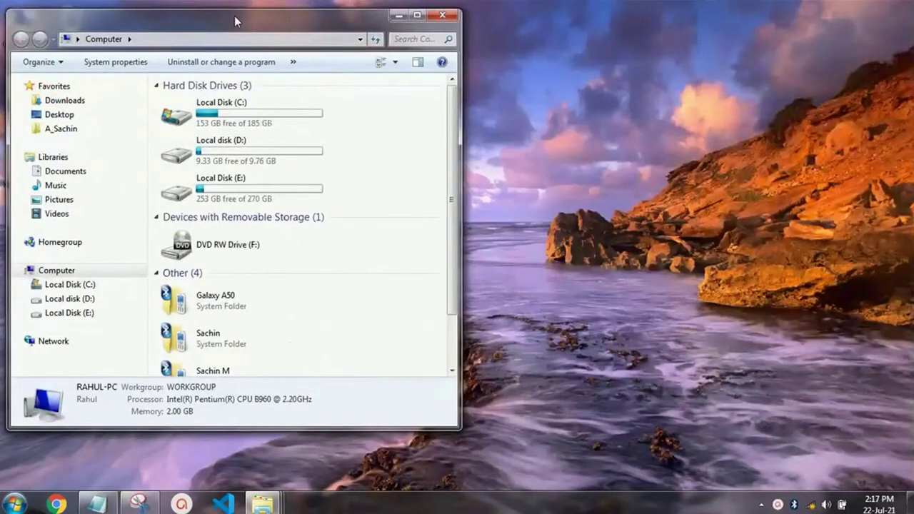
key(super+Right)
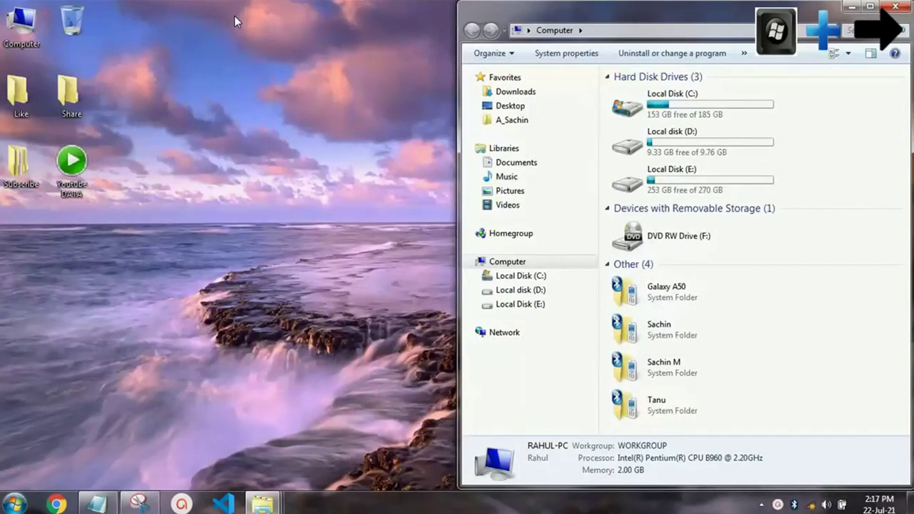
Step: Bring up the Like folder window from the taskbar previews and snap it to the left half of the screen
mouse_move(268, 503)
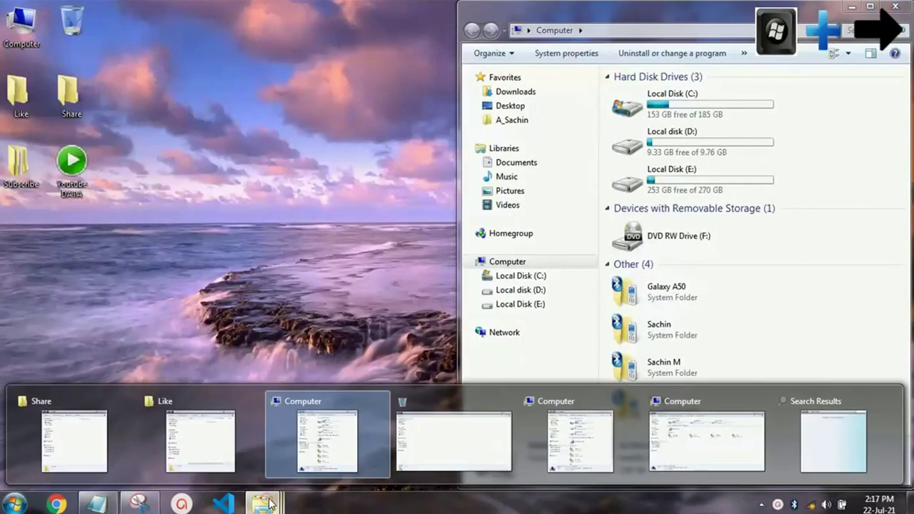
click(195, 435)
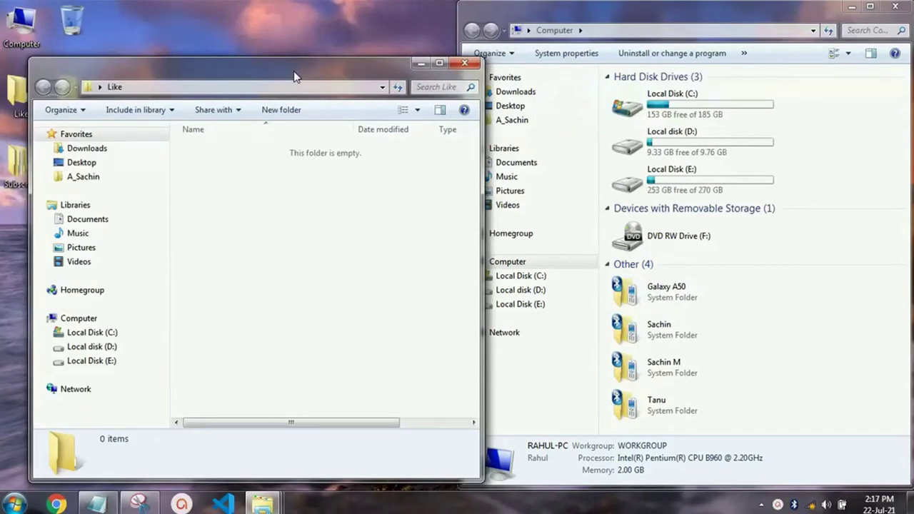
key(super+Left)
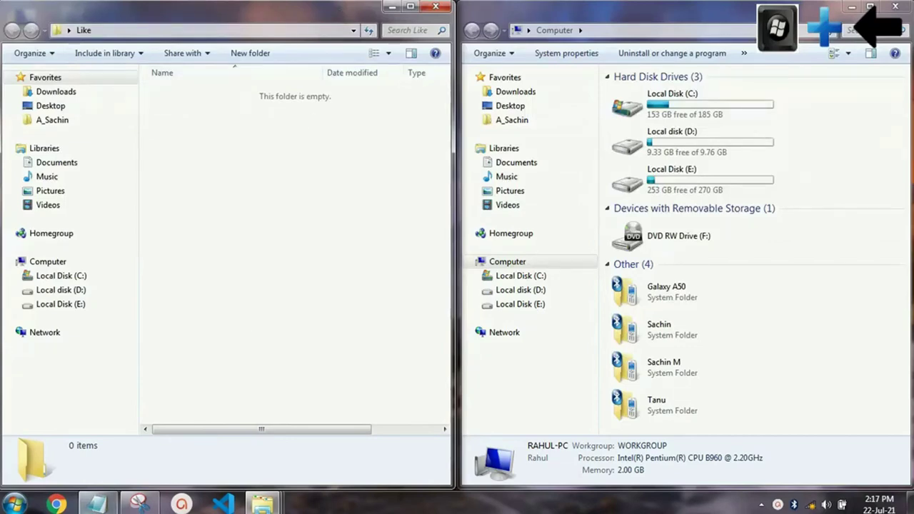
Step: Bring up Notepad and snap it to the left half and to the right half of the screen
click(95, 506)
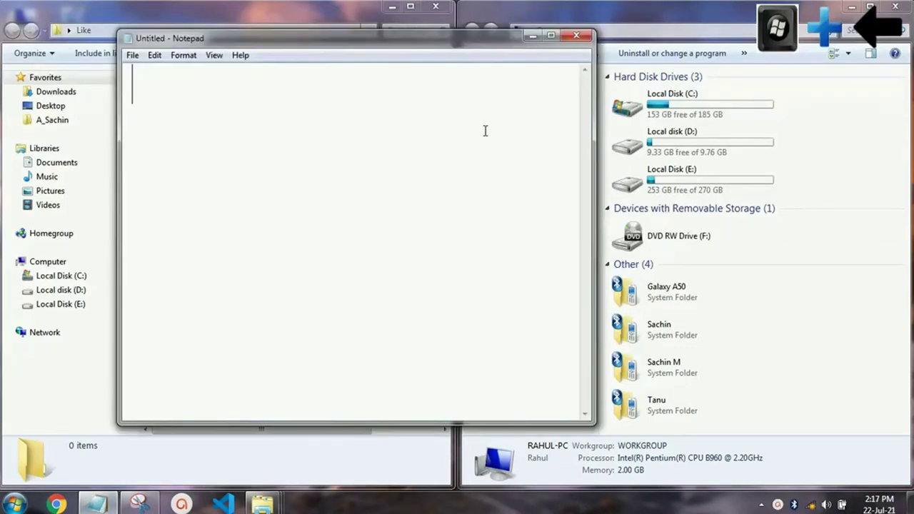
key(super+Left)
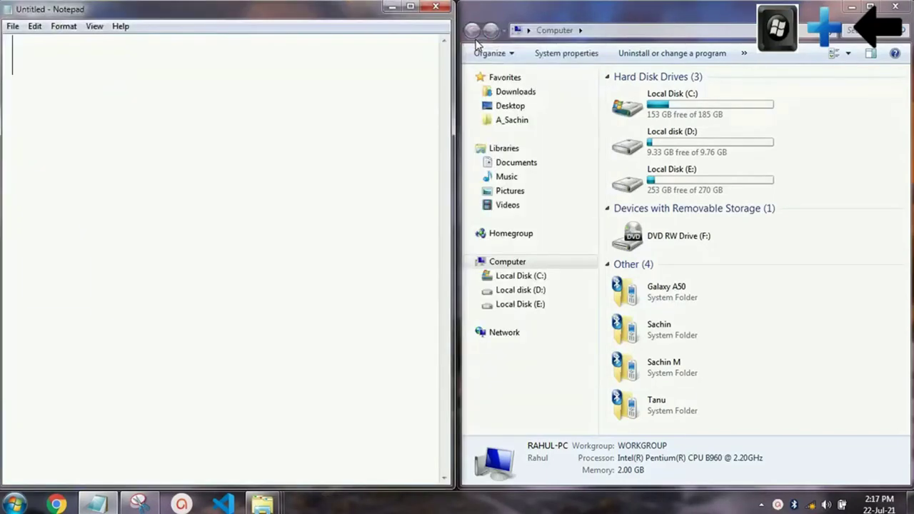
key(super+Right)
key(super+Right)
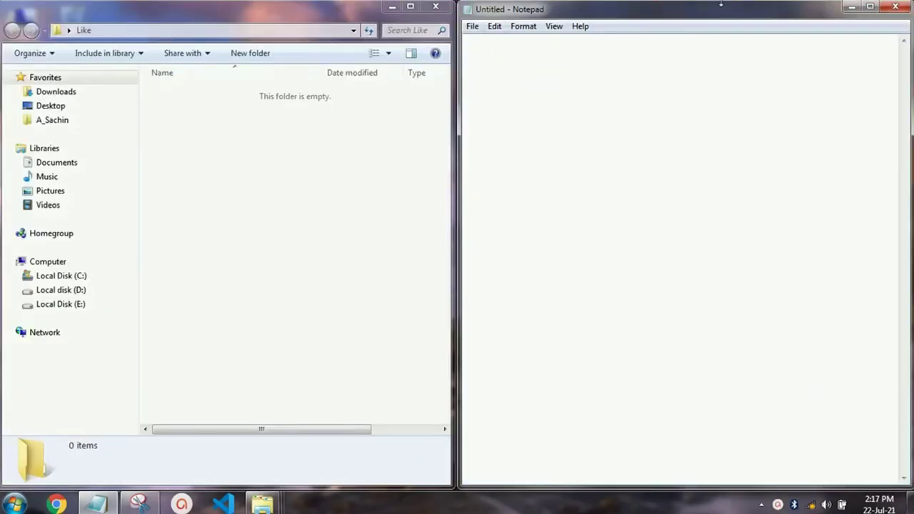
Step: Minimize the Notepad window and select the Hard Disk Drives group in the Computer window
key(super+Down)
click(851, 14)
click(619, 77)
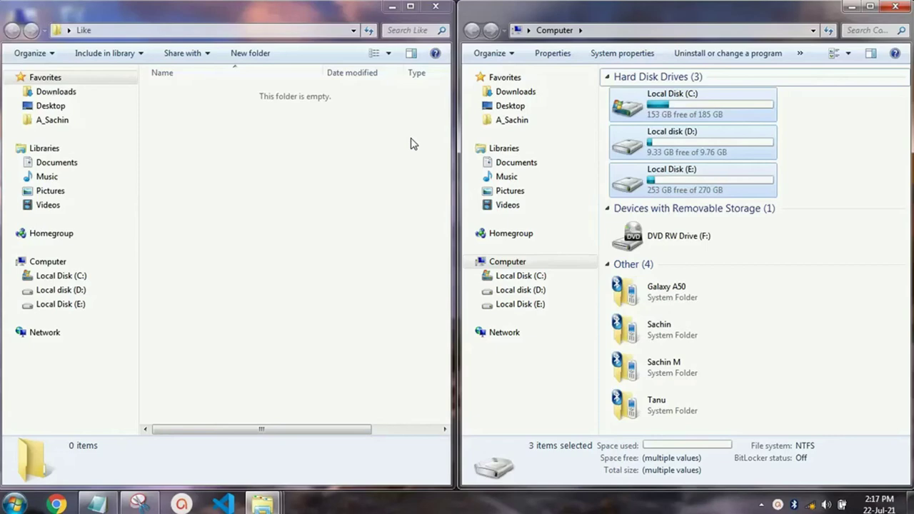
Step: Minimize the snapped Like window with the Windows shortcut, and minimize the Computer window to clear the desktop
click(302, 17)
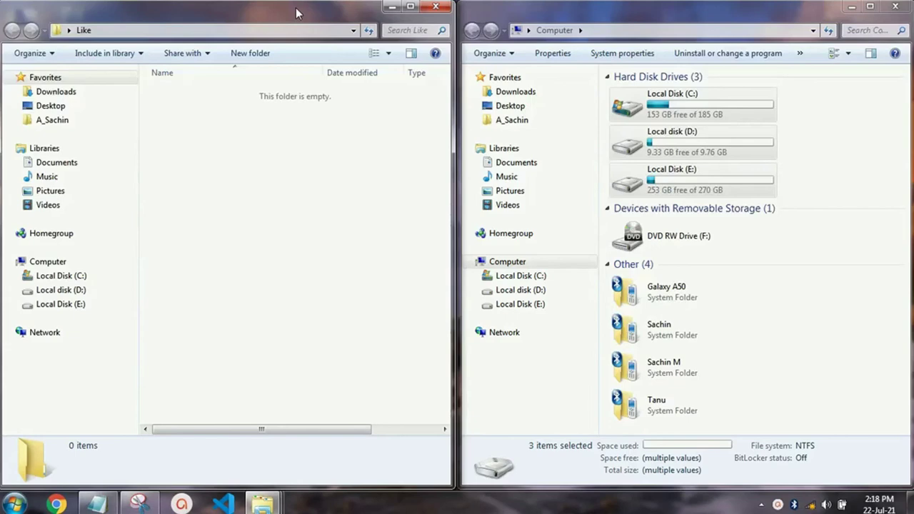
key(super+Down)
key(super+Down)
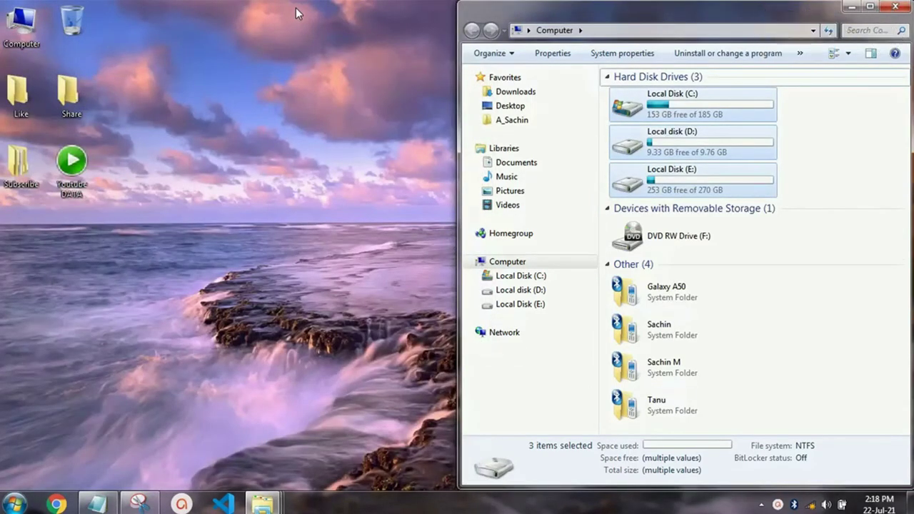
click(848, 5)
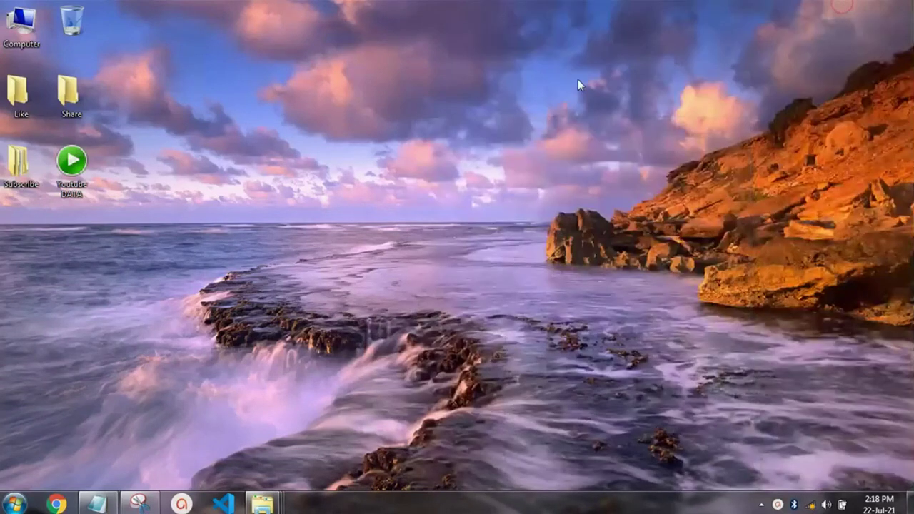